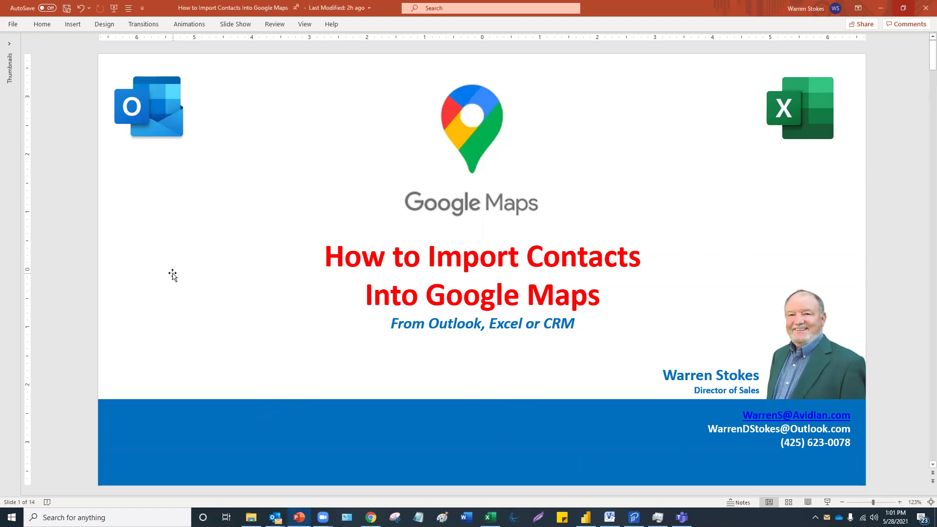
- Page through slides 3 to 7, ending on 'Export your Contacts from Prophet CRM'
{"action": "scroll", "coordinate": [173, 275], "scroll_direction": "down", "scroll_amount": 2}
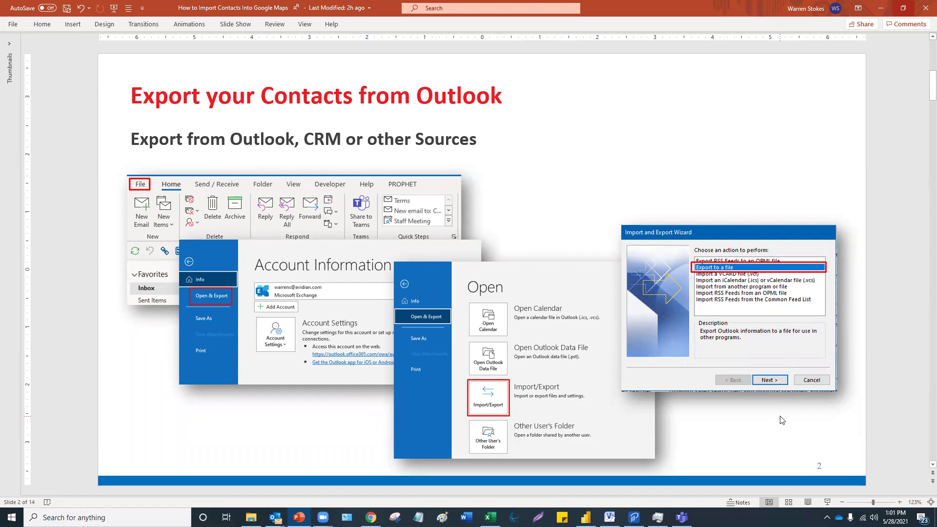
{"action": "scroll", "coordinate": [782, 420], "scroll_direction": "down", "scroll_amount": 1}
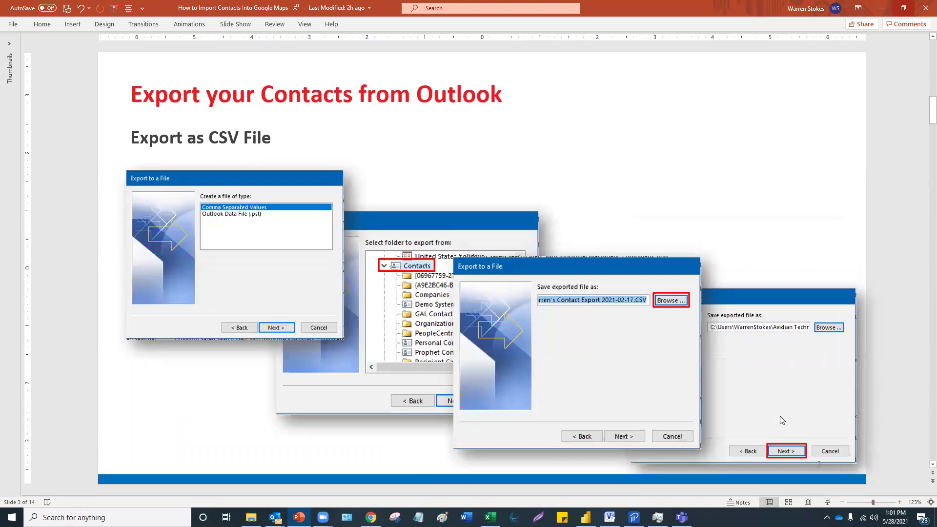
{"action": "scroll", "coordinate": [781, 420], "scroll_direction": "down", "scroll_amount": 1}
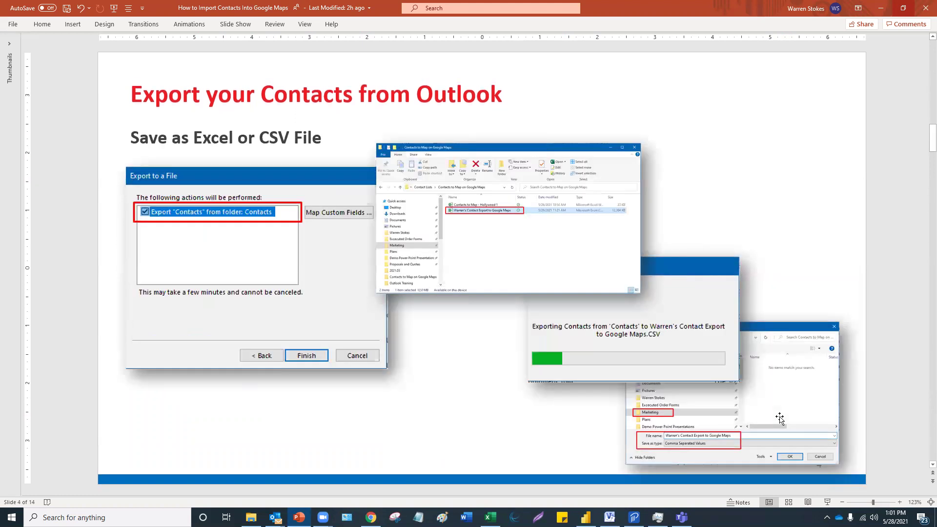
{"action": "scroll", "coordinate": [780, 418], "scroll_direction": "down", "scroll_amount": 1}
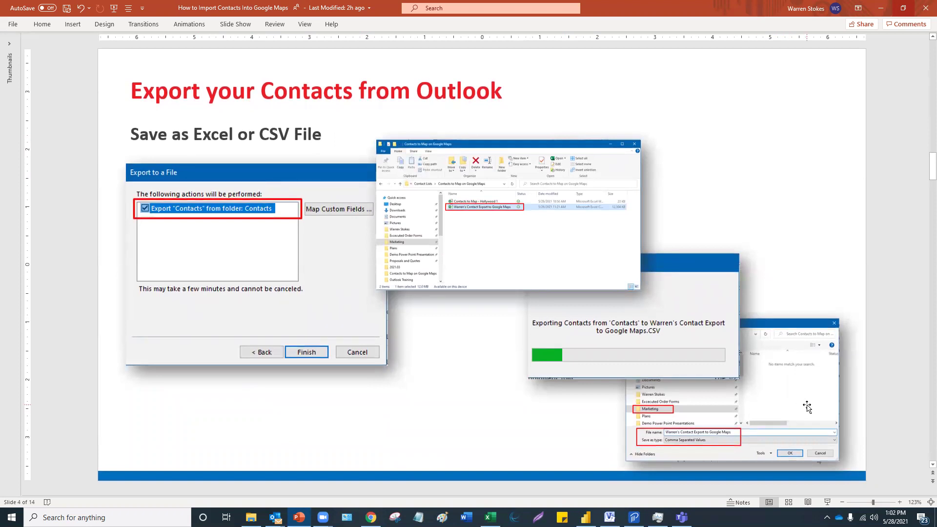
{"action": "scroll", "coordinate": [793, 405], "scroll_direction": "down", "scroll_amount": 2}
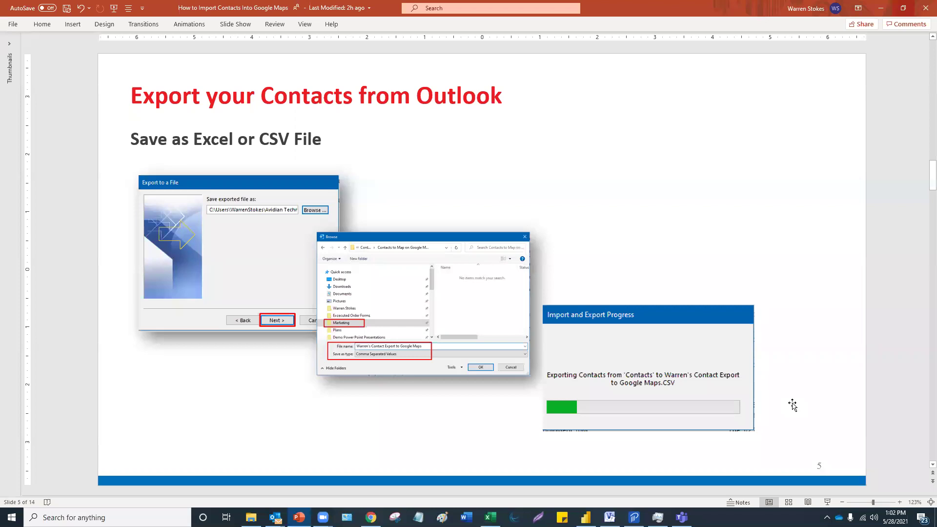
{"action": "scroll", "coordinate": [793, 406], "scroll_direction": "down", "scroll_amount": 2}
{"action": "scroll", "coordinate": [793, 403], "scroll_direction": "down", "scroll_amount": 2}
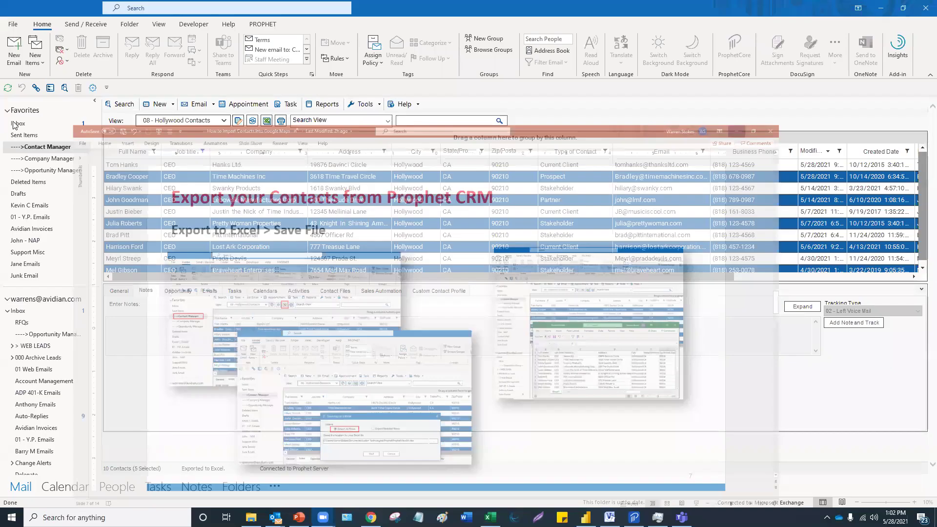
- Show the Inbox's Other messages and open the Import/Export wizard from File > Open & Export
{"action": "left_click", "coordinate": [19, 123]}
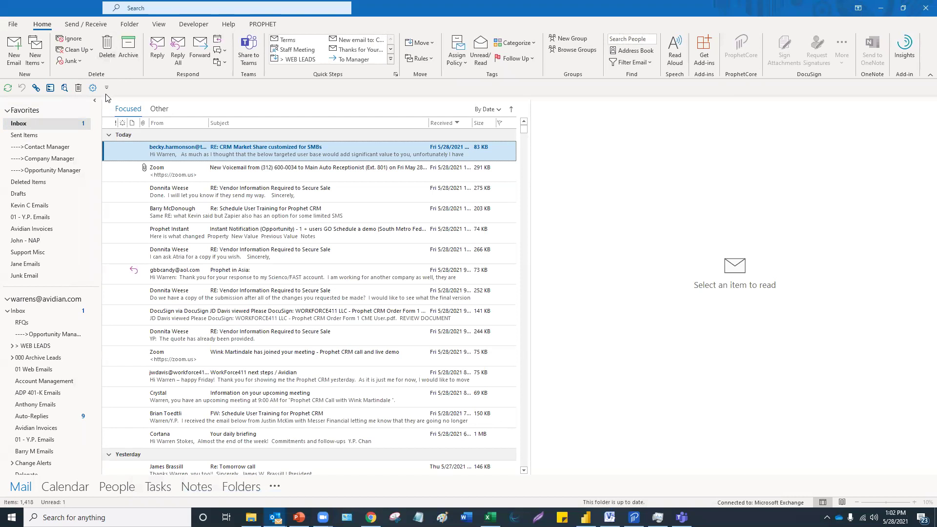
{"action": "left_click", "coordinate": [159, 109]}
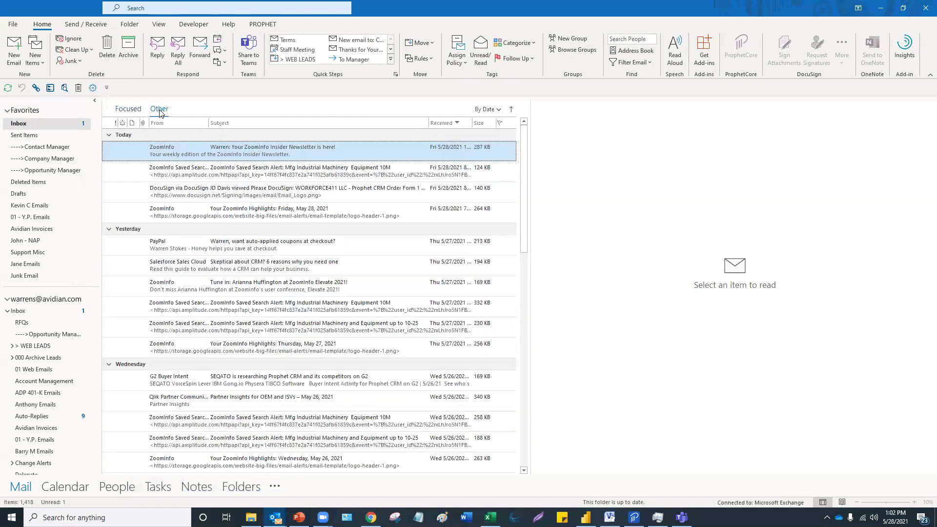
{"action": "left_click", "coordinate": [12, 25]}
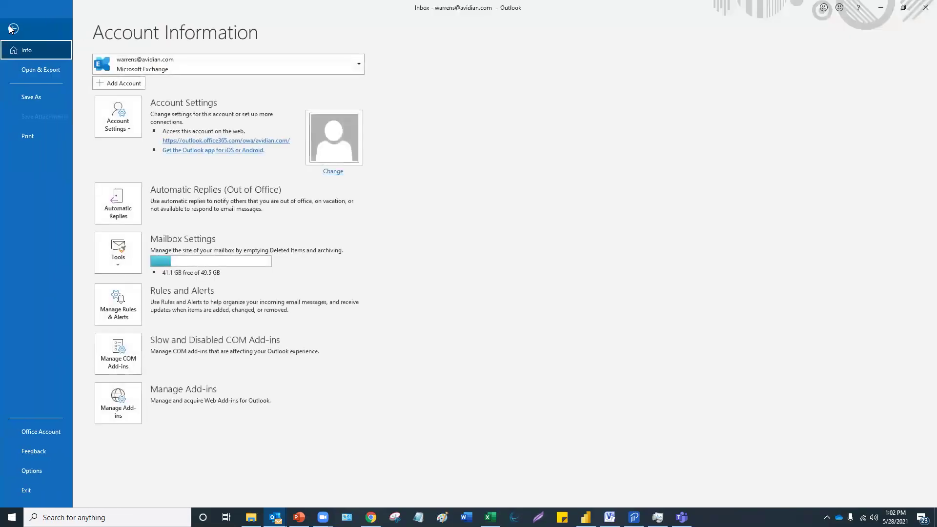
{"action": "left_click", "coordinate": [53, 71]}
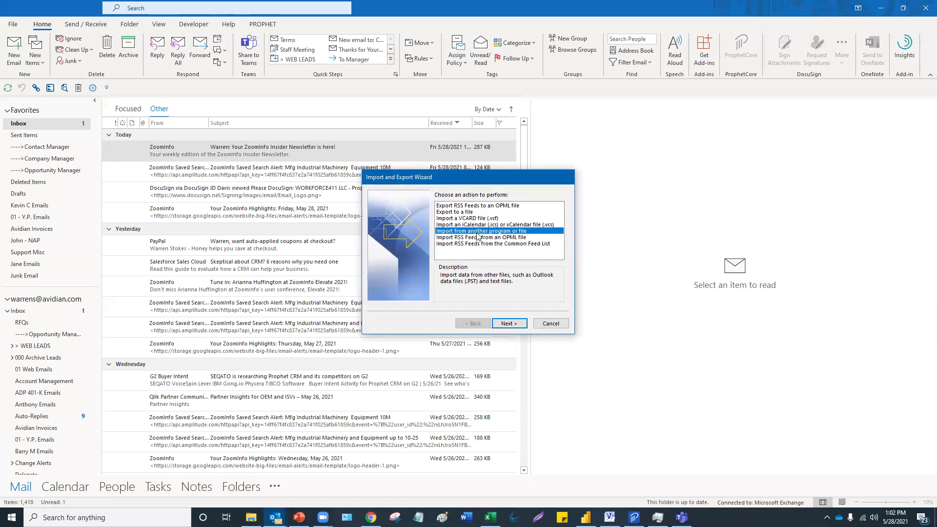
- Choose Export to a File with Comma Separated Values as the file type
{"action": "left_click", "coordinate": [471, 213]}
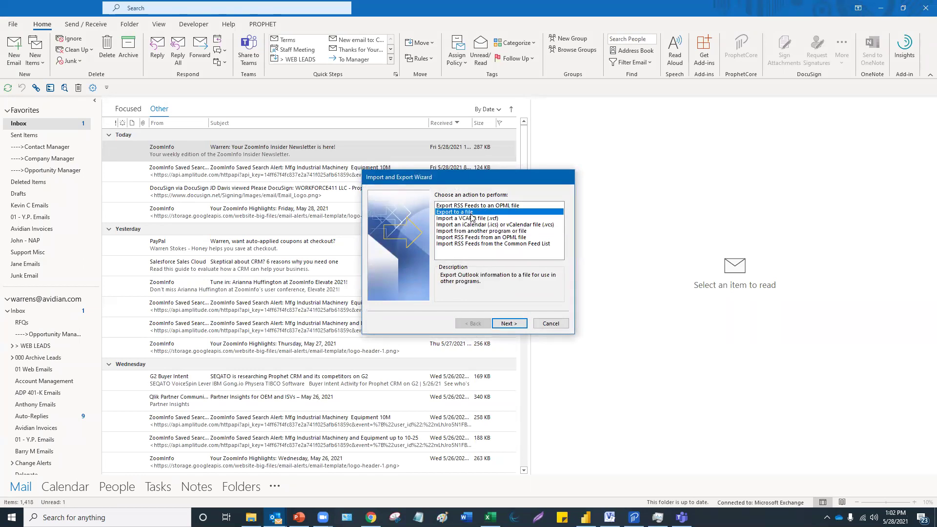
{"action": "left_click", "coordinate": [510, 322]}
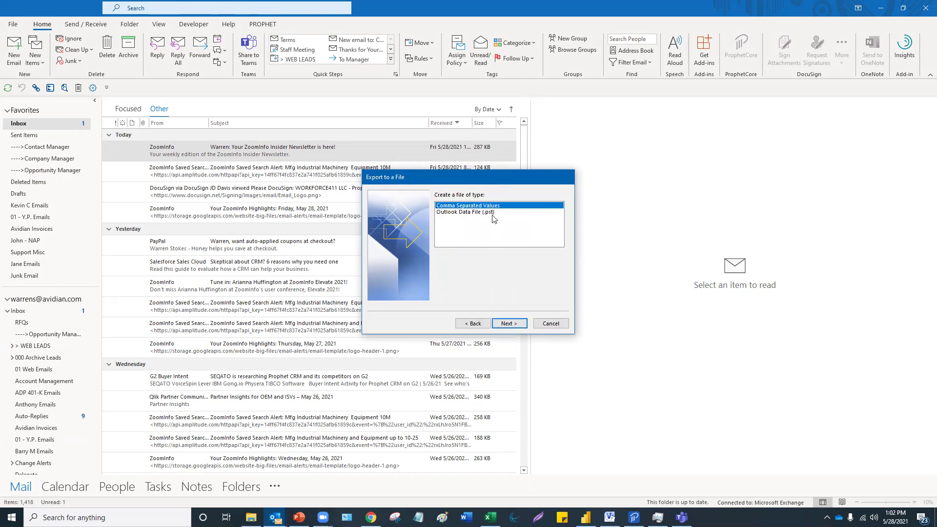
{"action": "left_click", "coordinate": [491, 205]}
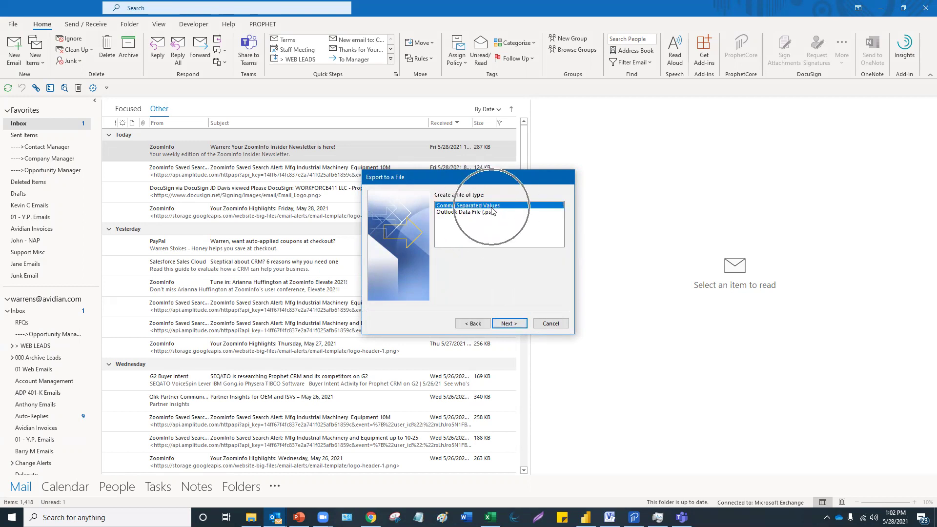
{"action": "left_click", "coordinate": [504, 324]}
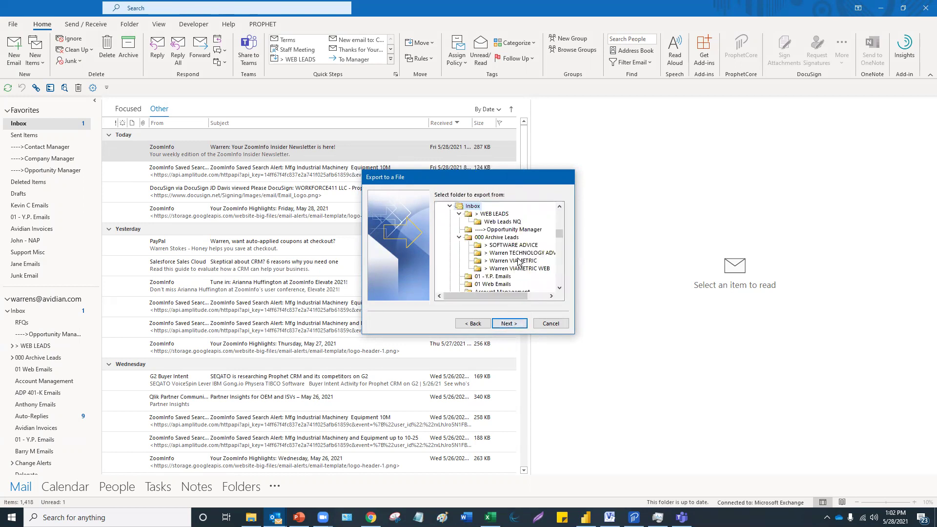
- Scroll the folder tree back to the top and select Contacts as the export folder
{"action": "scroll", "coordinate": [518, 264], "scroll_direction": "down", "scroll_amount": 4}
{"action": "scroll", "coordinate": [518, 264], "scroll_direction": "down", "scroll_amount": 10}
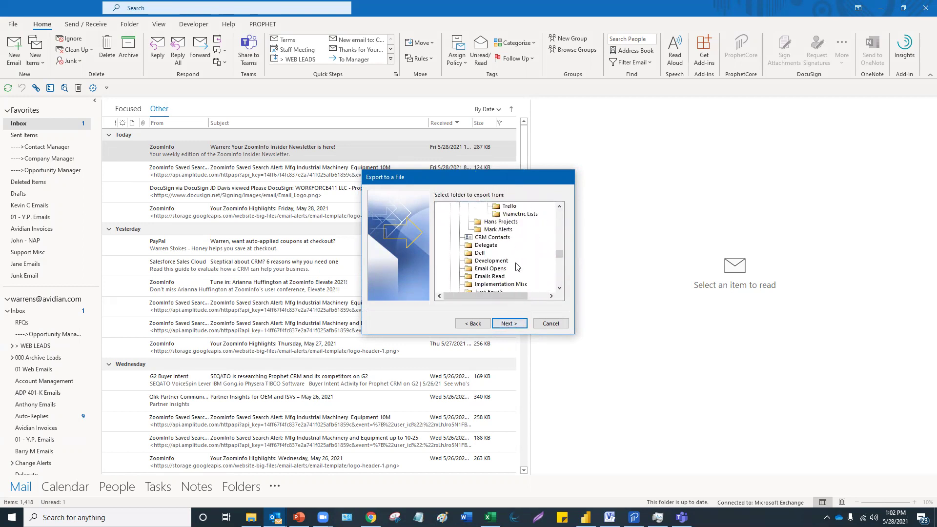
{"action": "scroll", "coordinate": [518, 266], "scroll_direction": "down", "scroll_amount": 2}
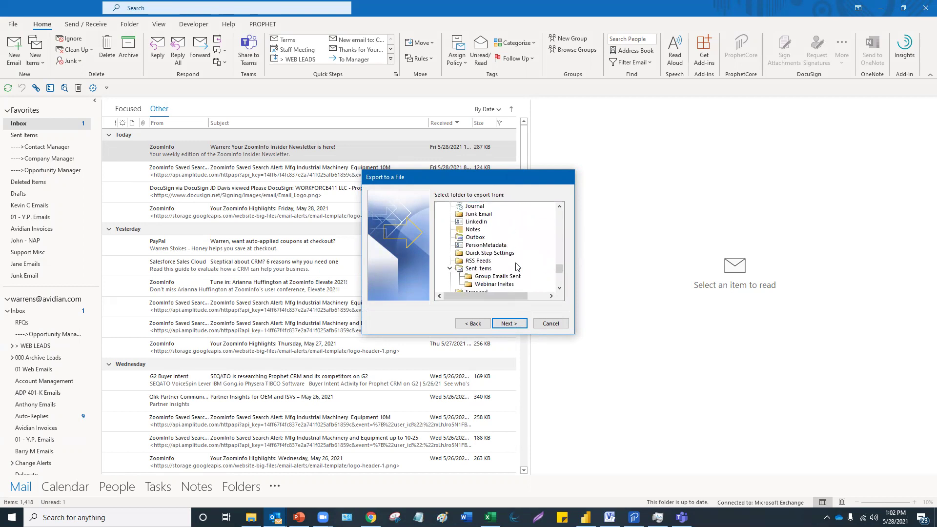
{"action": "scroll", "coordinate": [518, 267], "scroll_direction": "down", "scroll_amount": 2}
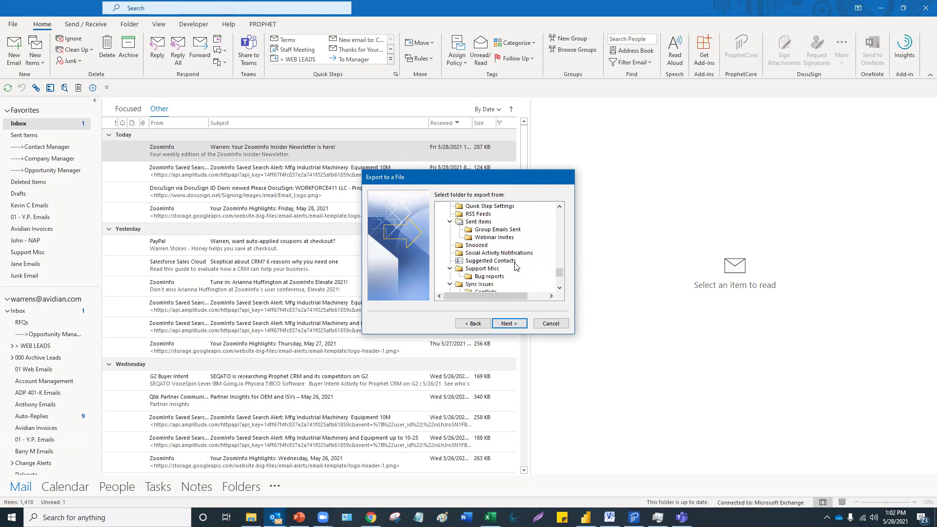
{"action": "scroll", "coordinate": [517, 266], "scroll_direction": "down", "scroll_amount": 4}
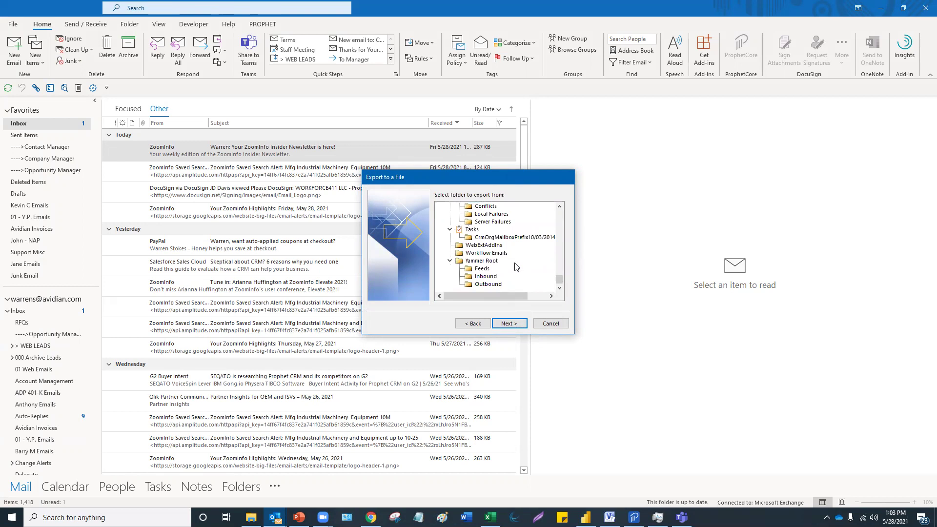
{"action": "scroll", "coordinate": [517, 266], "scroll_direction": "up", "scroll_amount": 3}
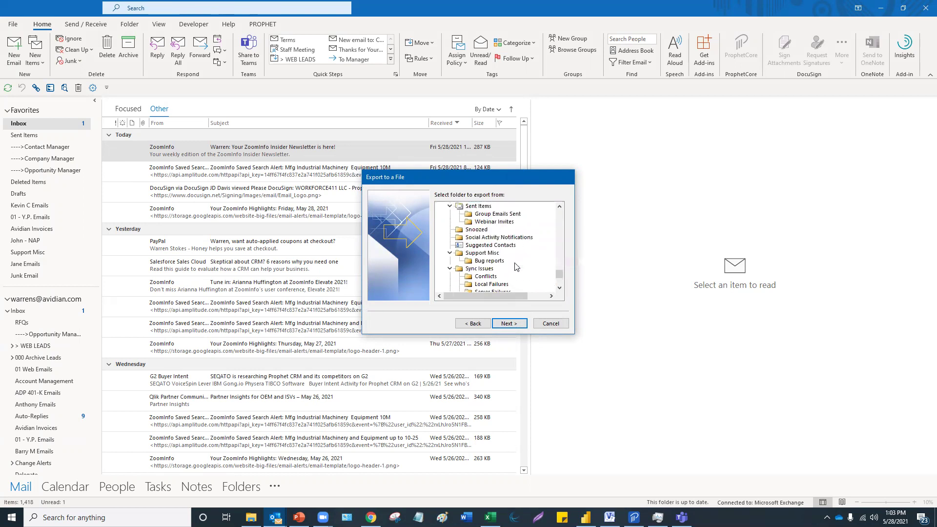
{"action": "scroll", "coordinate": [512, 265], "scroll_direction": "up", "scroll_amount": 1}
{"action": "scroll", "coordinate": [512, 265], "scroll_direction": "up", "scroll_amount": 2}
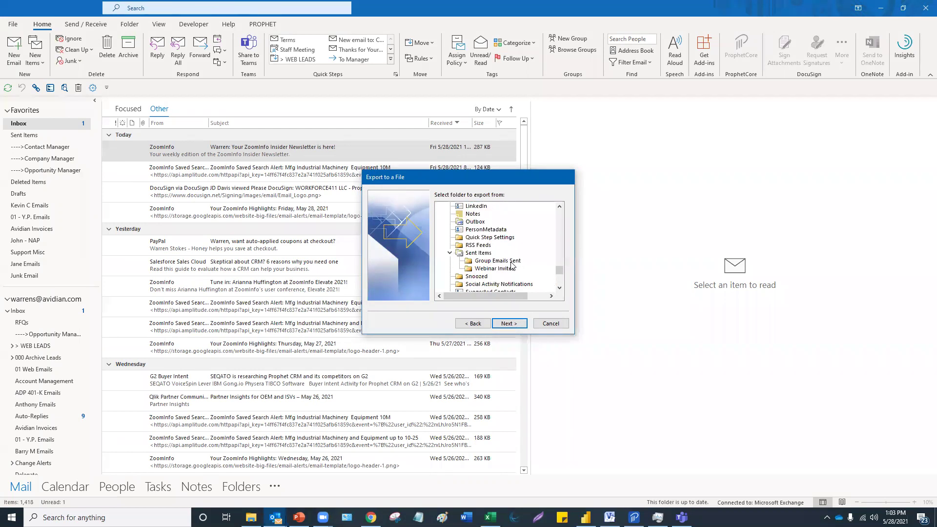
{"action": "scroll", "coordinate": [512, 265], "scroll_direction": "up", "scroll_amount": 1}
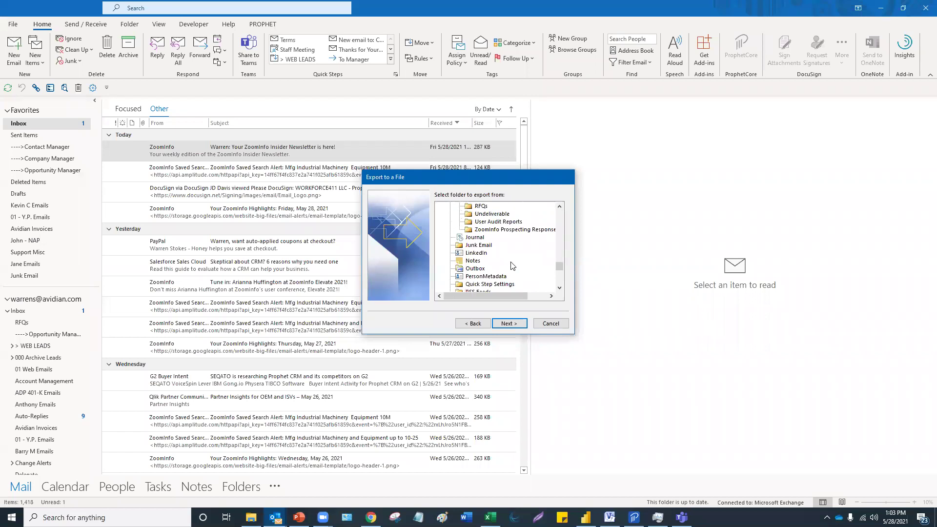
{"action": "scroll", "coordinate": [512, 265], "scroll_direction": "up", "scroll_amount": 6}
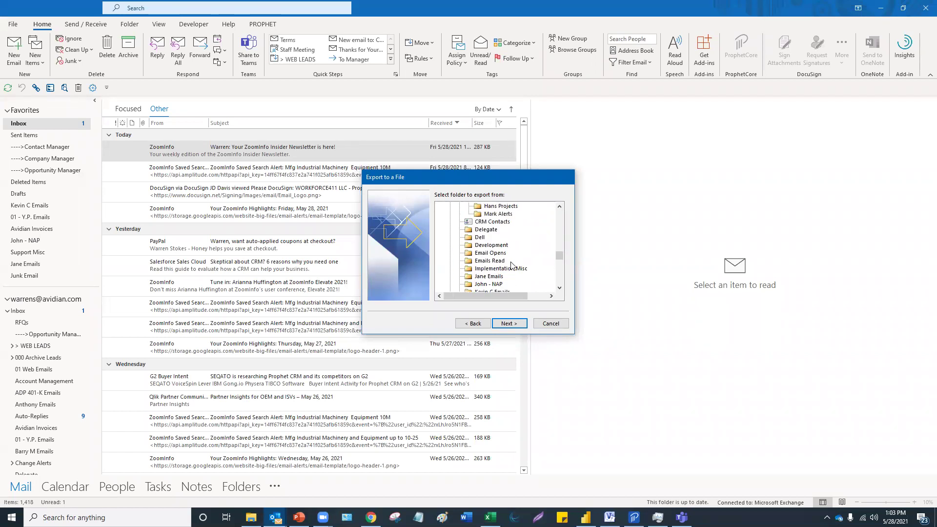
{"action": "scroll", "coordinate": [510, 268], "scroll_direction": "up", "scroll_amount": 5}
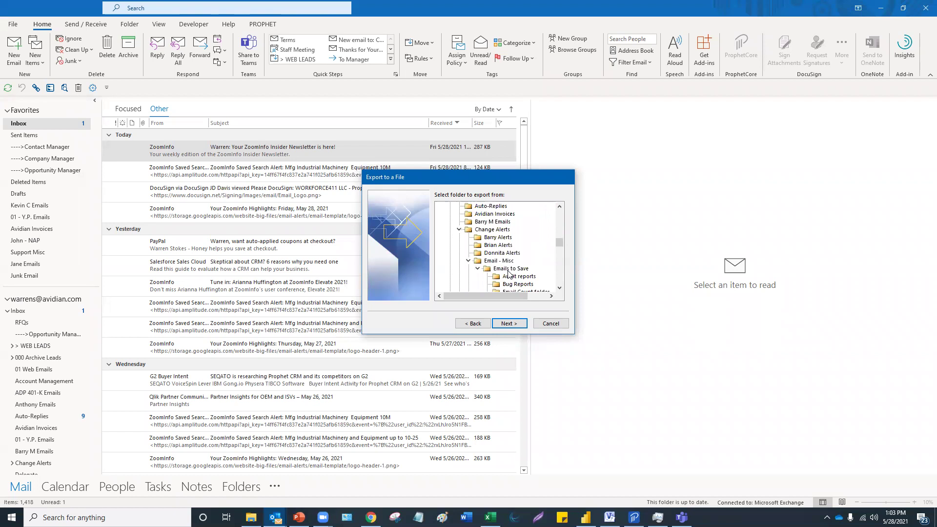
{"action": "scroll", "coordinate": [508, 273], "scroll_direction": "up", "scroll_amount": 5}
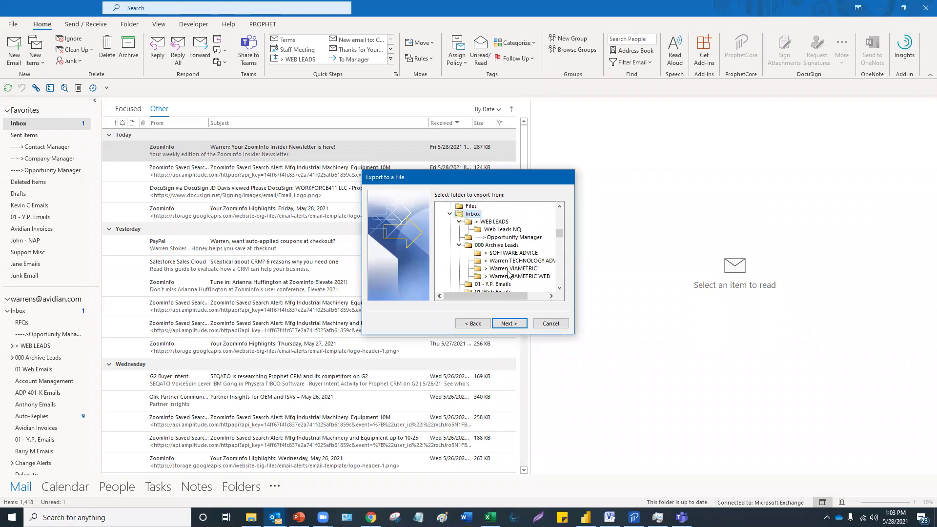
{"action": "scroll", "coordinate": [508, 273], "scroll_direction": "up", "scroll_amount": 2}
{"action": "scroll", "coordinate": [486, 251], "scroll_direction": "up", "scroll_amount": 1}
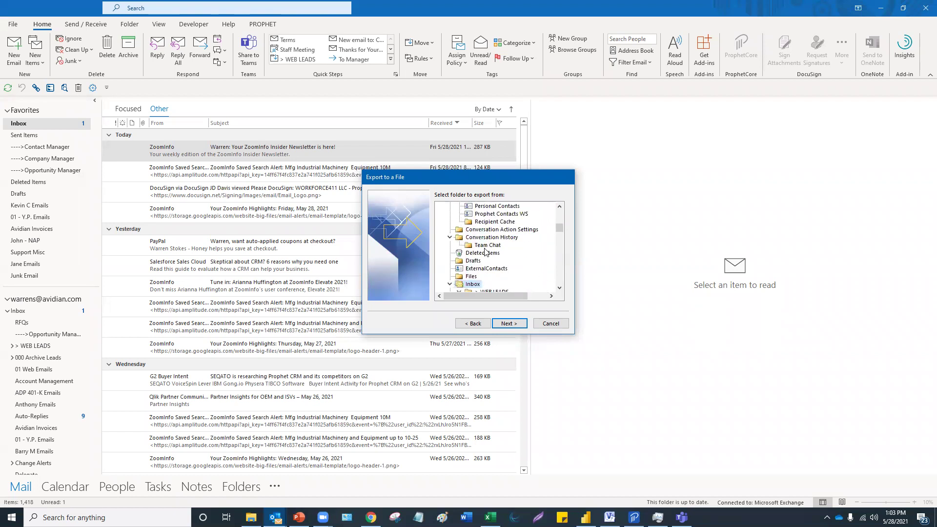
{"action": "scroll", "coordinate": [485, 252], "scroll_direction": "up", "scroll_amount": 2}
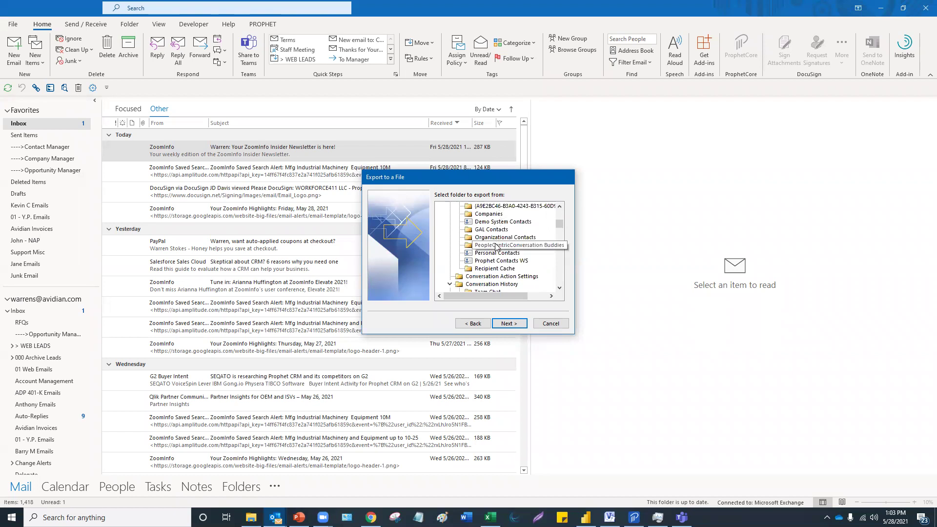
{"action": "scroll", "coordinate": [495, 270], "scroll_direction": "up", "scroll_amount": 1}
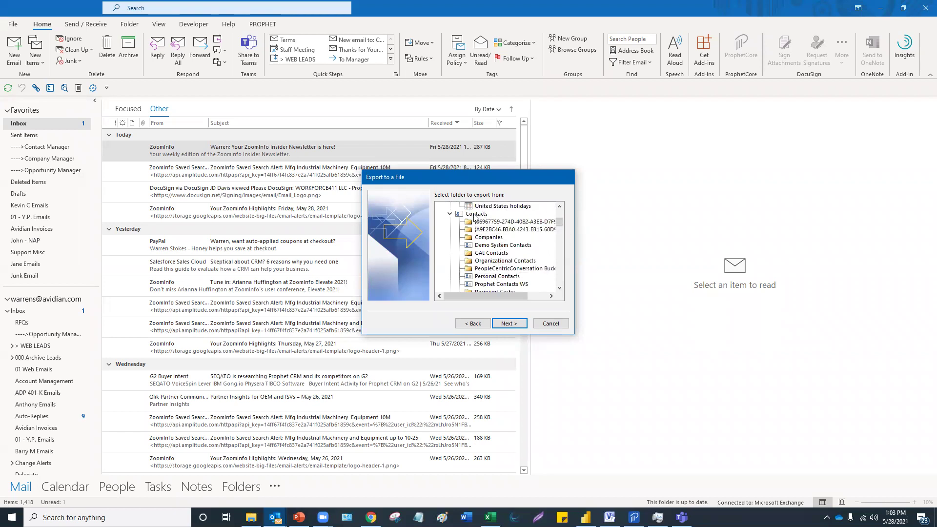
- Save the export as a new CSV, appending '2' to the Google Maps contact export file name
{"action": "left_click", "coordinate": [509, 325]}
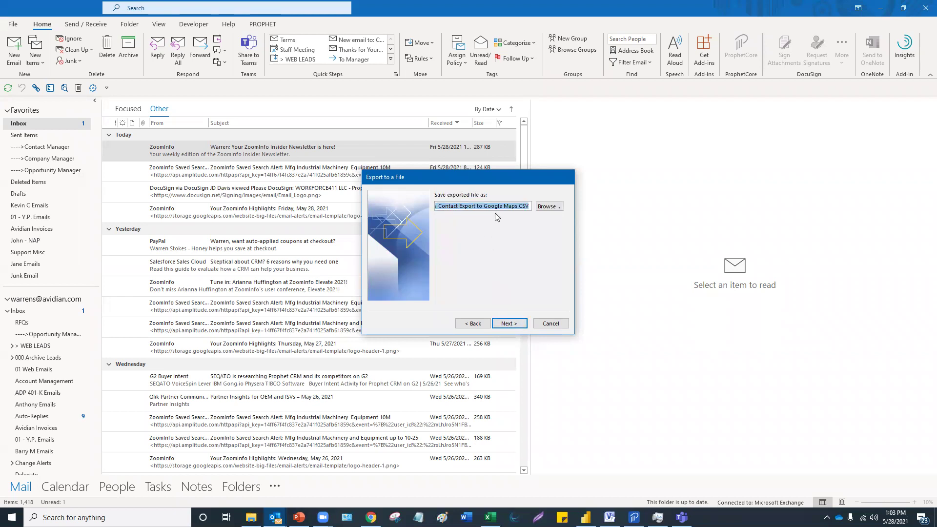
{"action": "left_click", "coordinate": [548, 206]}
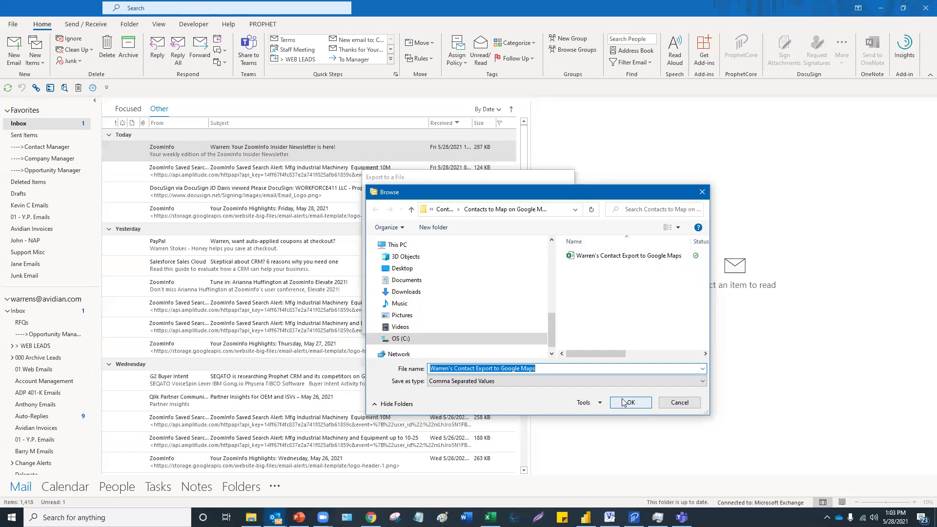
{"action": "left_click", "coordinate": [560, 370]}
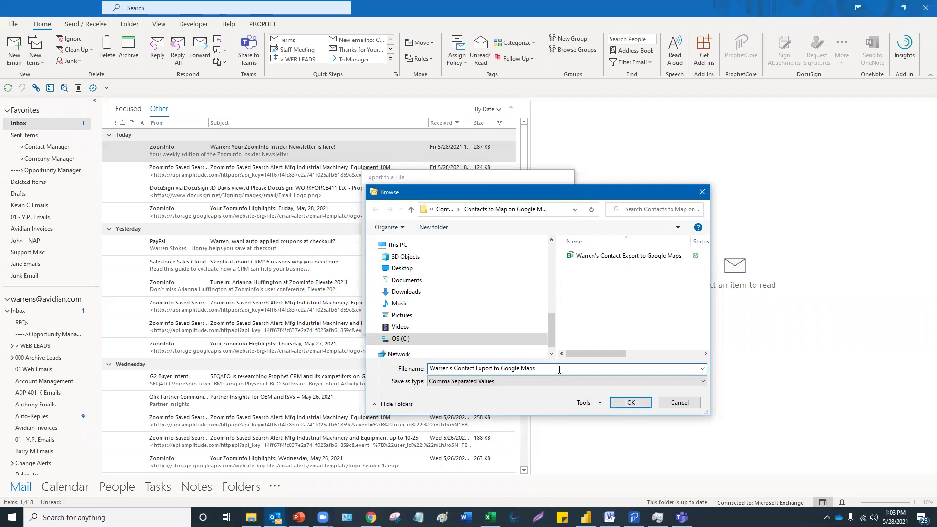
{"action": "type", "text": "2"}
{"action": "left_click", "coordinate": [638, 403]}
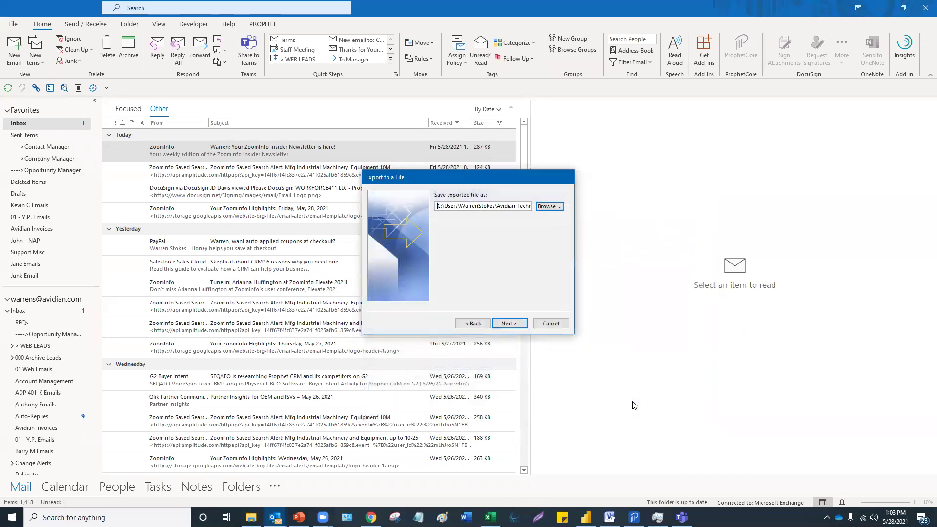
- Finish the wizard and let the Contacts export to the new CSV complete
{"action": "left_click", "coordinate": [513, 324]}
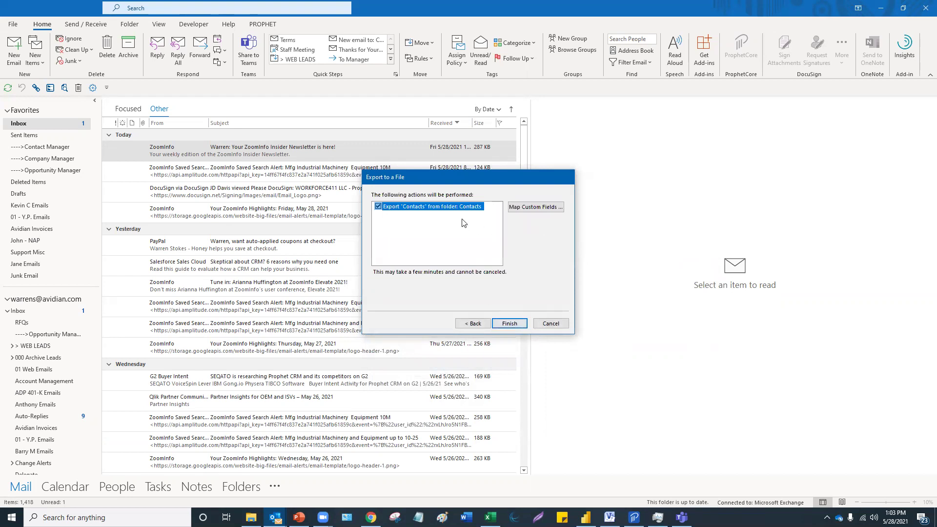
{"action": "left_click", "coordinate": [479, 217]}
{"action": "left_click", "coordinate": [508, 324]}
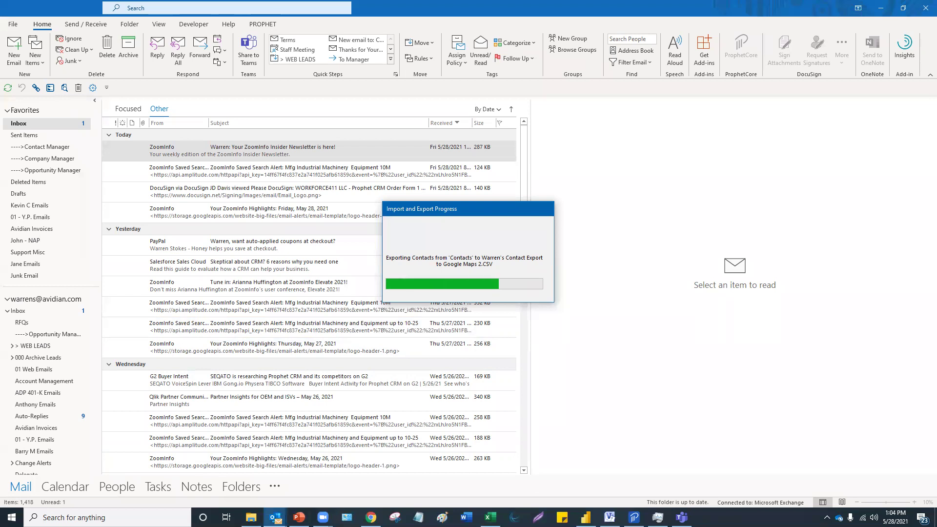
{"action": "mouse_move", "coordinate": [276, 518]}
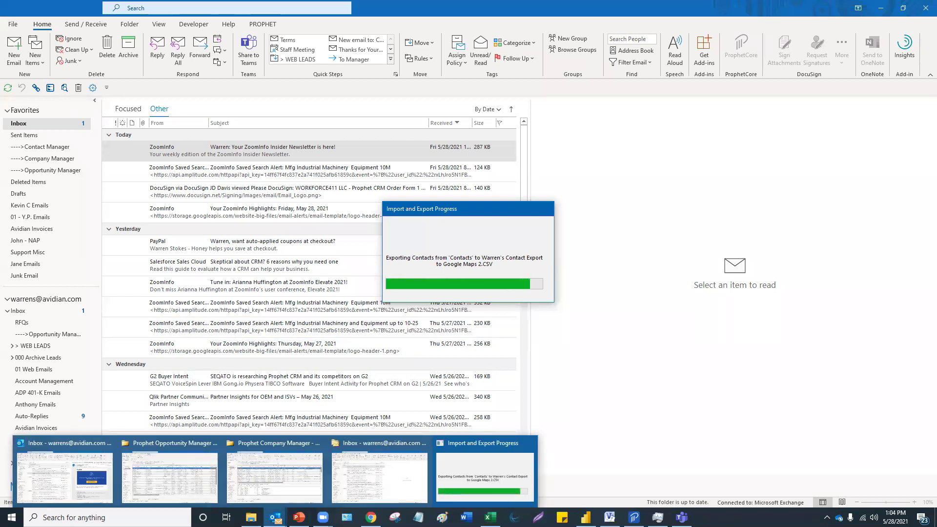
- Open Prophet CRM's Contact Manager in the other Outlook window, keeping the 08 - Hollywood Contacts view
{"action": "left_click", "coordinate": [91, 491]}
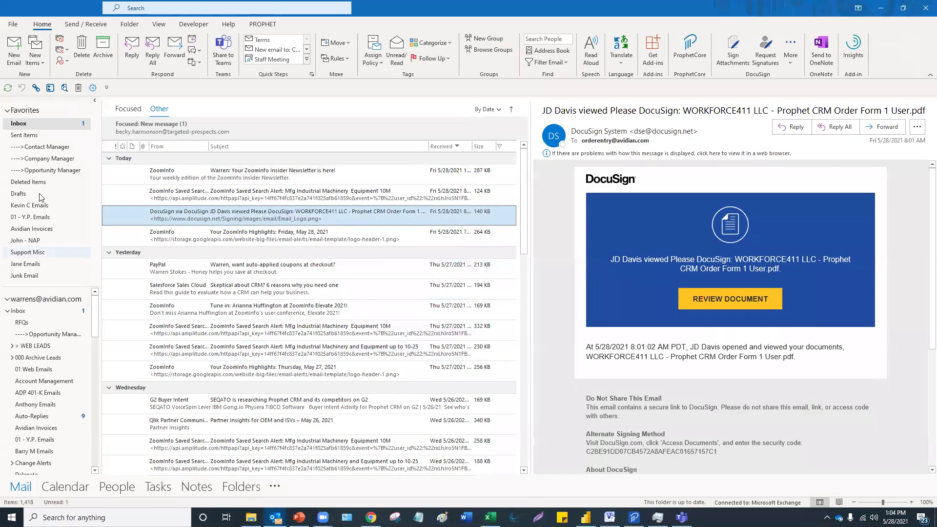
{"action": "left_click", "coordinate": [52, 147]}
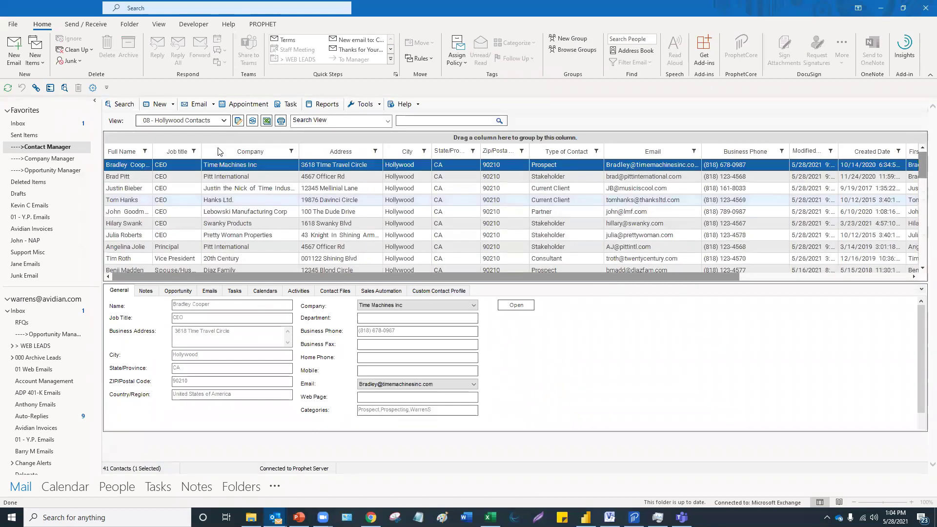
{"action": "left_click", "coordinate": [224, 121]}
{"action": "left_click", "coordinate": [224, 121]}
{"action": "left_click", "coordinate": [494, 170]}
- Quick-report all Hollywood contact rows to ProphetView85.xlsx, check the workbook, then close it
{"action": "left_click", "coordinate": [267, 121]}
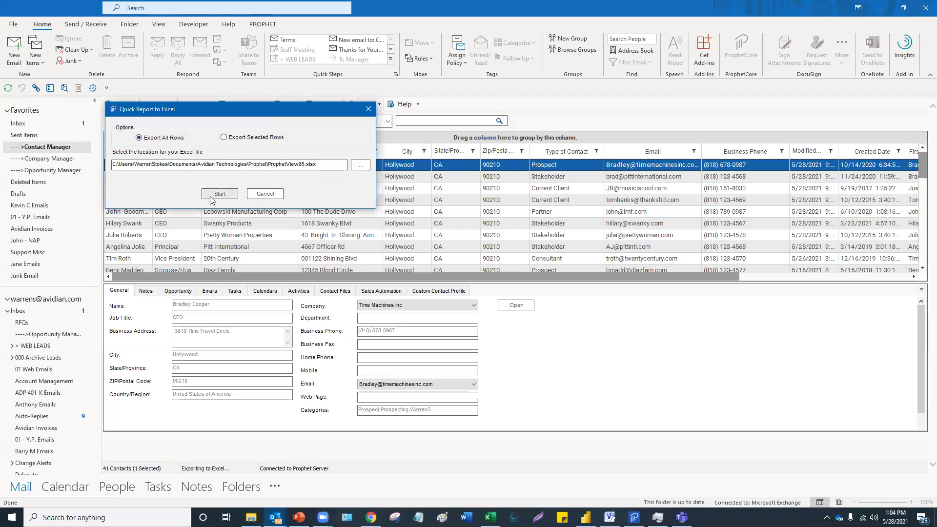
{"action": "left_click", "coordinate": [215, 192]}
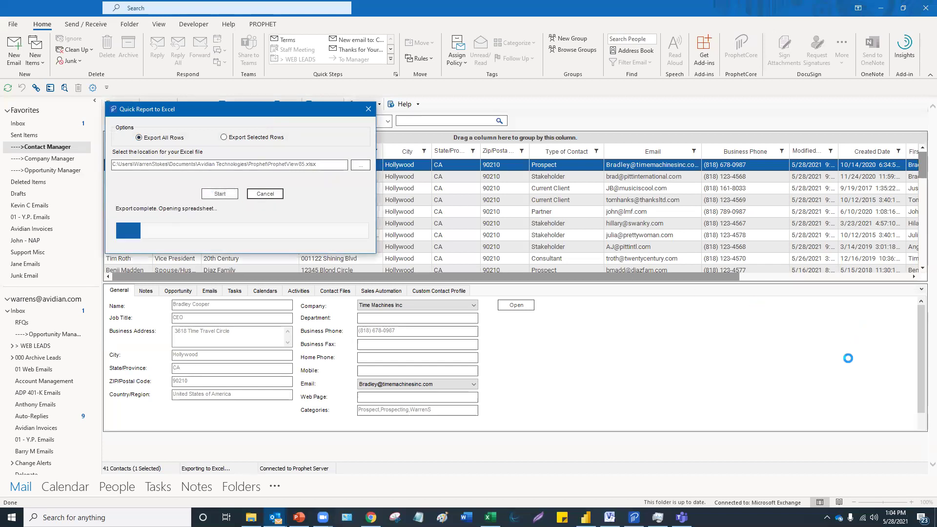
{"action": "mouse_move", "coordinate": [491, 518]}
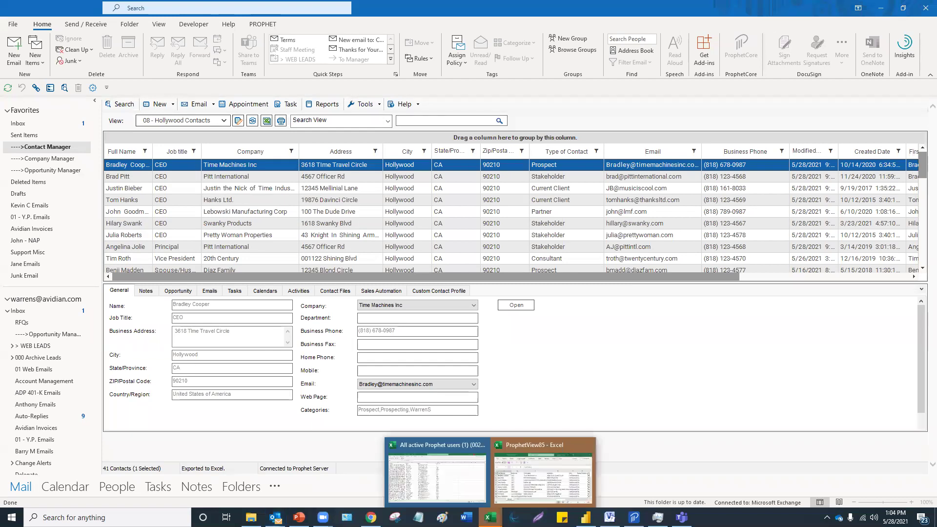
{"action": "left_click", "coordinate": [542, 468]}
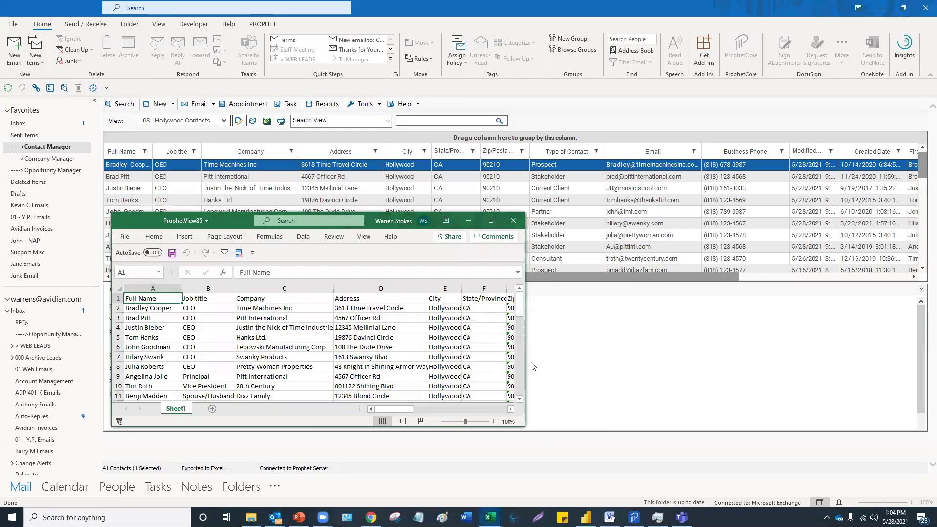
{"action": "left_click", "coordinate": [514, 222]}
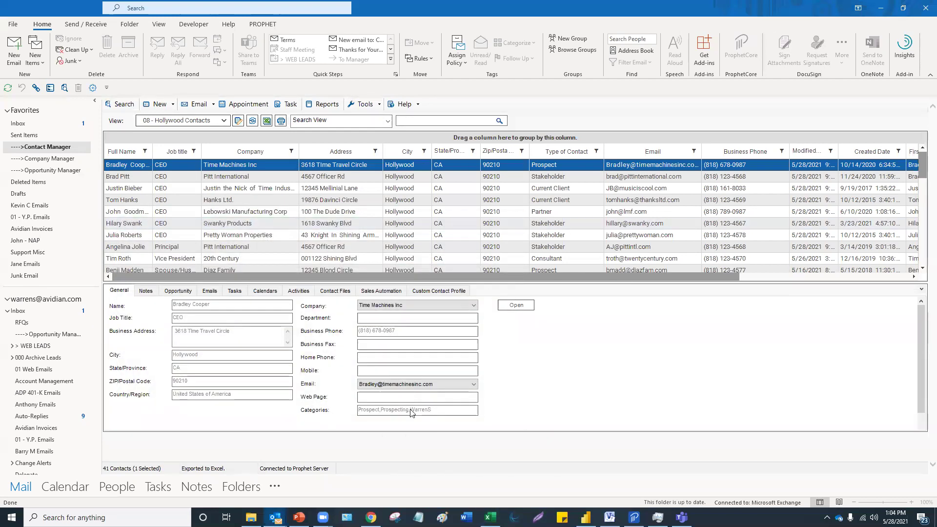
{"action": "left_click", "coordinate": [299, 518]}
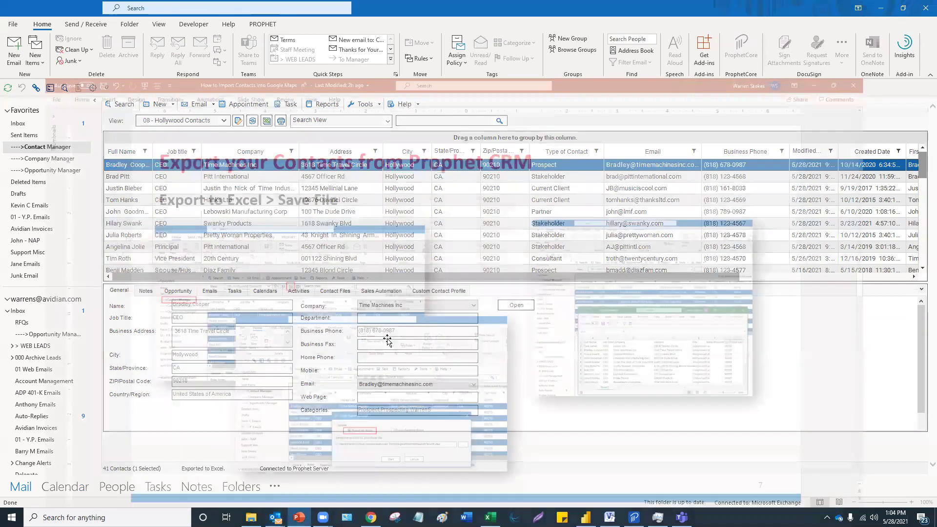
{"action": "scroll", "coordinate": [384, 347], "scroll_direction": "down", "scroll_amount": 1}
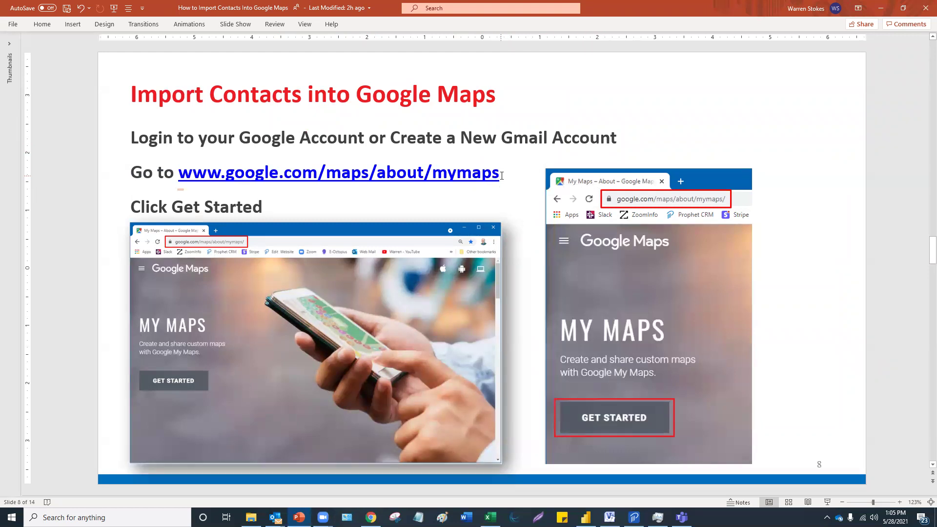
{"action": "left_click_drag", "start_coordinate": [504, 178], "coordinate": [179, 181]}
{"action": "key", "text": "ctrl+c"}
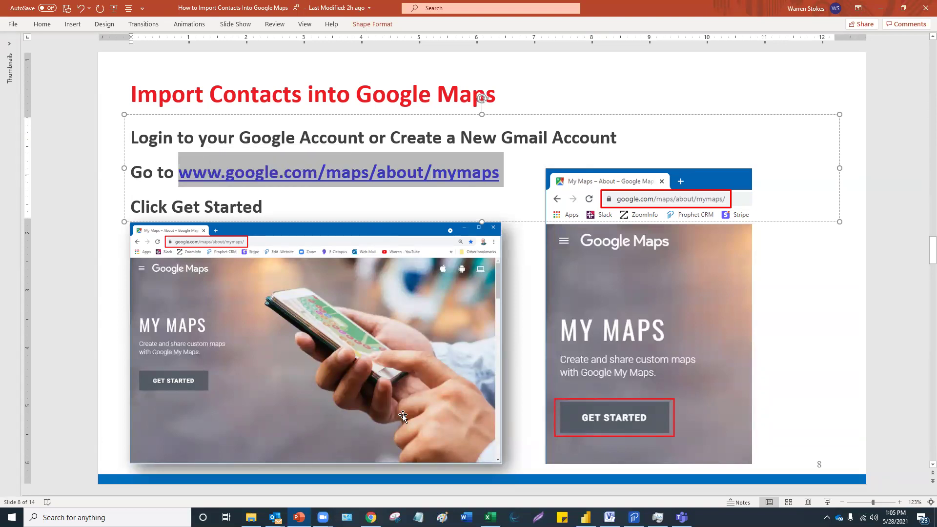
{"action": "left_click", "coordinate": [371, 517]}
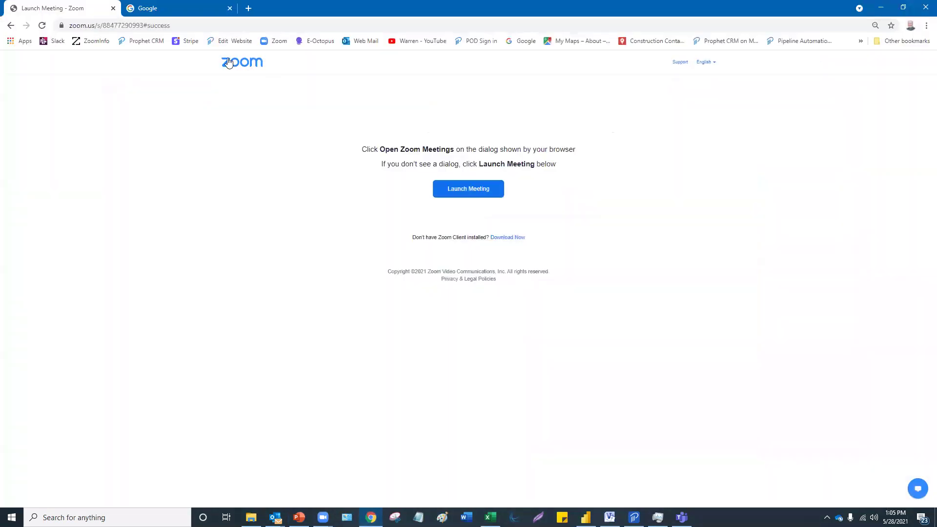
{"action": "left_click", "coordinate": [164, 27]}
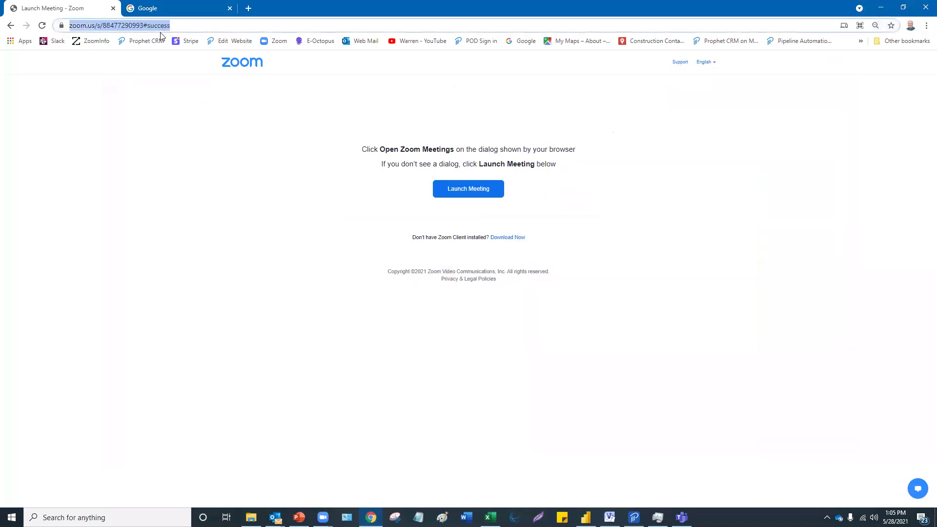
{"action": "key", "text": "ctrl+v"}
{"action": "key", "text": "Return"}
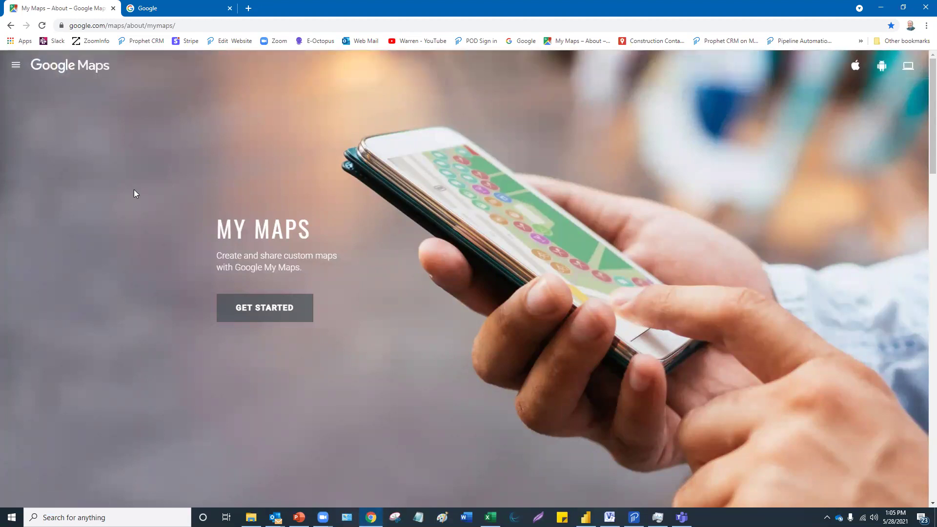
{"action": "left_click", "coordinate": [258, 312]}
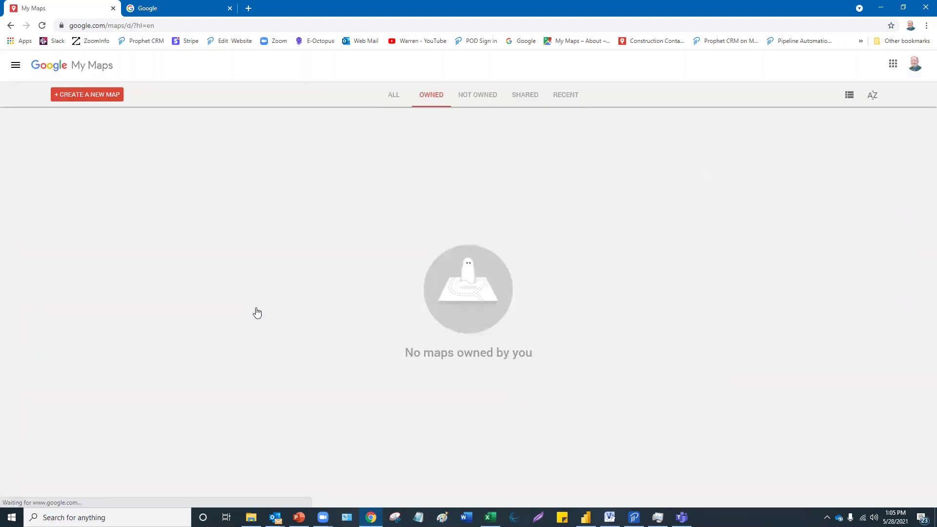
{"action": "left_click", "coordinate": [105, 95]}
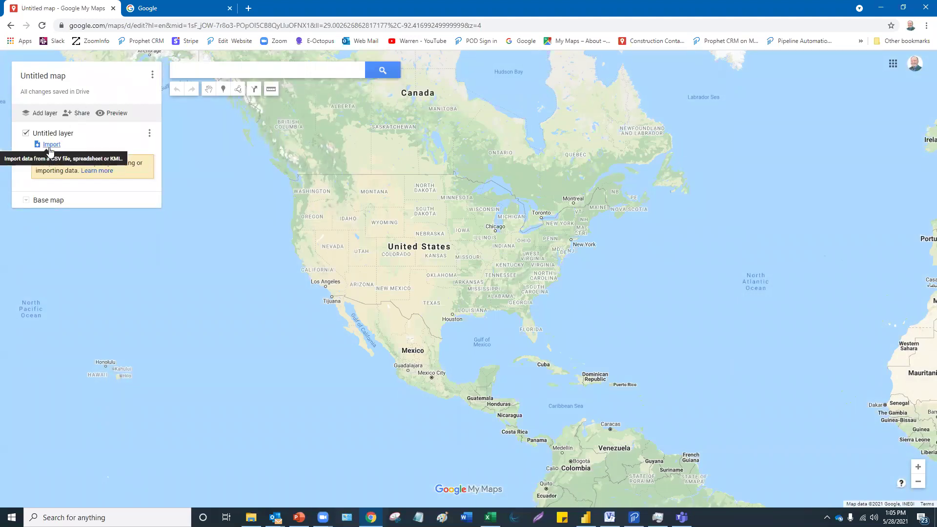
- Import the Manufacturers Import For Google Maps 2 spreadsheet from the computer into the empty layer
{"action": "left_click", "coordinate": [50, 148]}
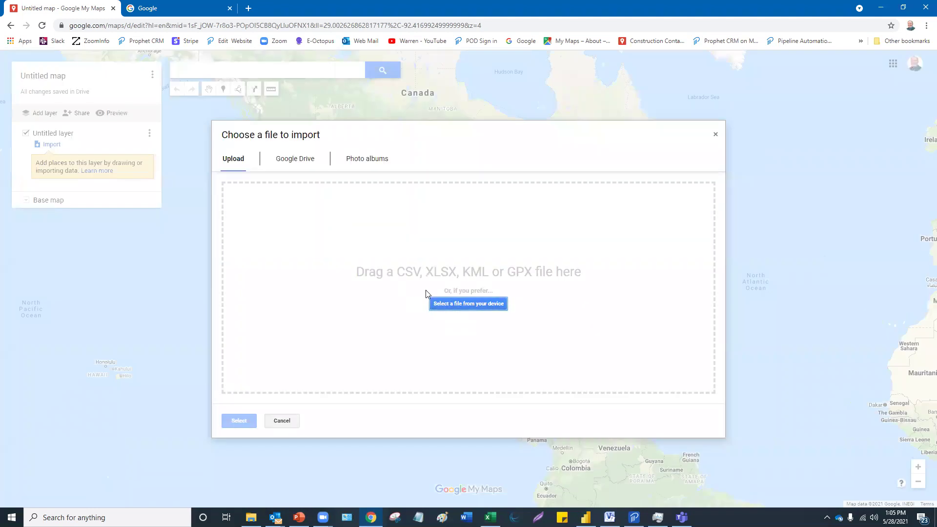
{"action": "left_click", "coordinate": [466, 299]}
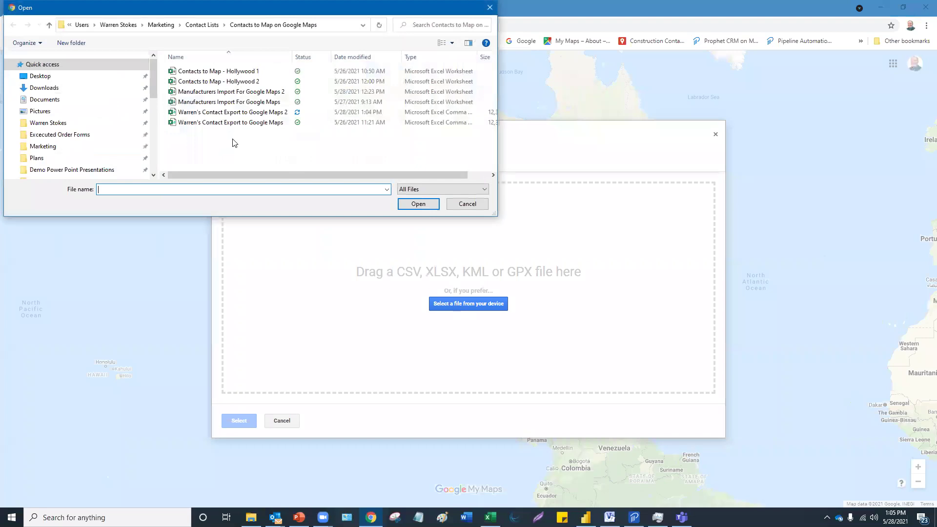
{"action": "left_click", "coordinate": [249, 96]}
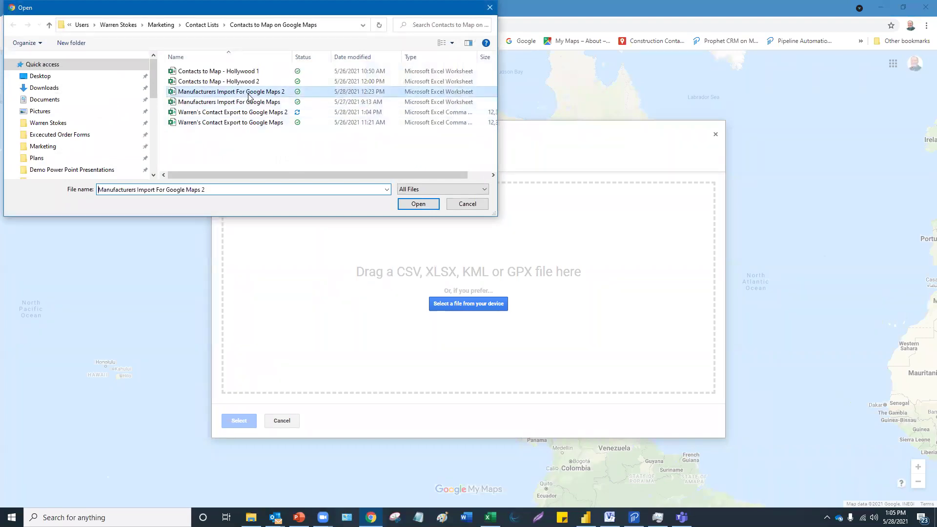
{"action": "left_click", "coordinate": [415, 207]}
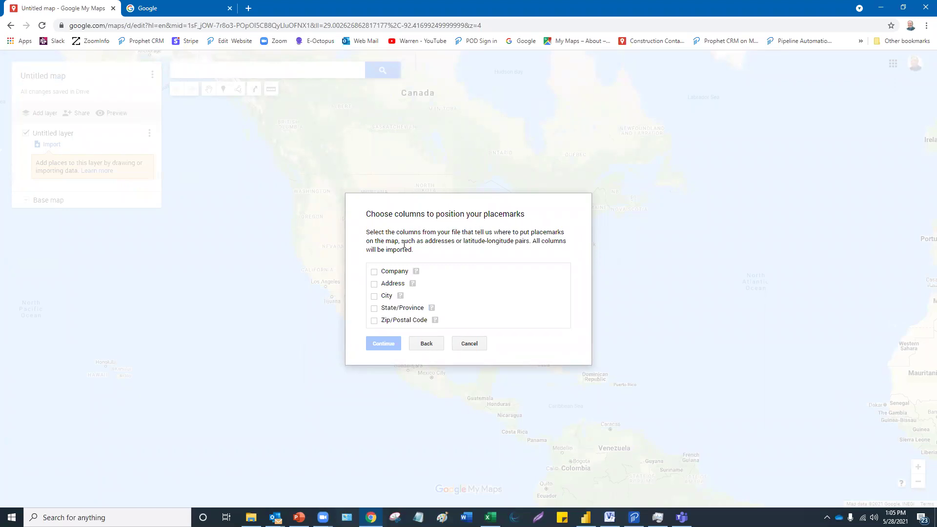
- Position the placemarks using the Company, Address, State/Province and Zip/Postal Code columns
{"action": "left_click", "coordinate": [375, 273]}
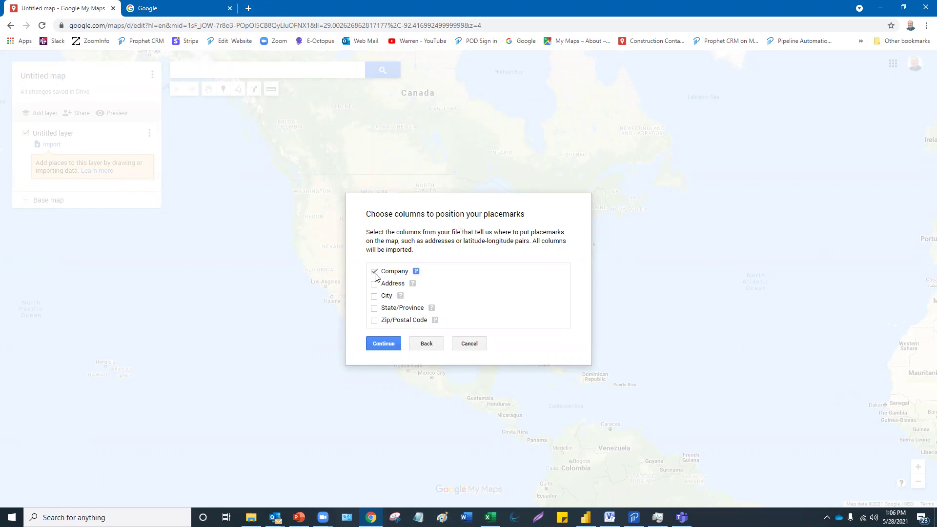
{"action": "left_click", "coordinate": [375, 284]}
{"action": "left_click", "coordinate": [374, 308]}
{"action": "left_click", "coordinate": [374, 321]}
{"action": "left_click", "coordinate": [379, 344]}
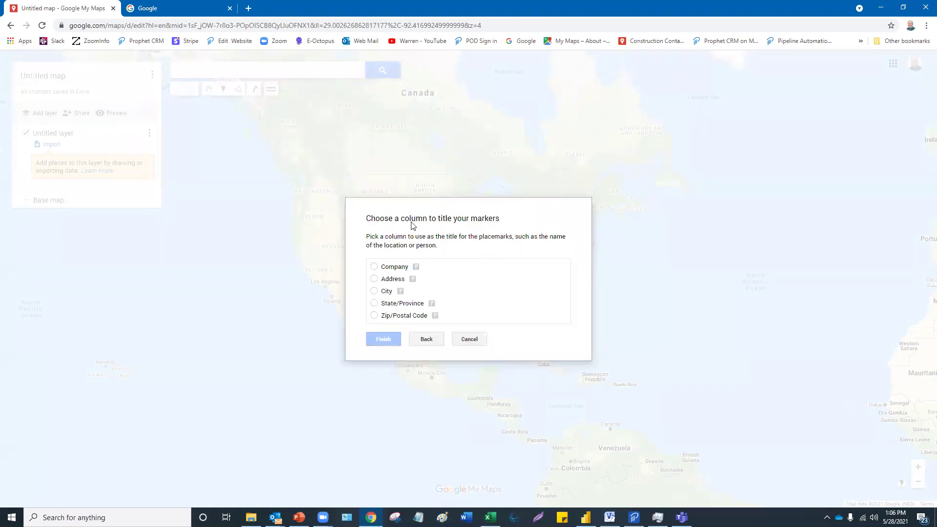
- Title each marker by Company and finish the import, placing 31 company placemarks
{"action": "left_click", "coordinate": [374, 267]}
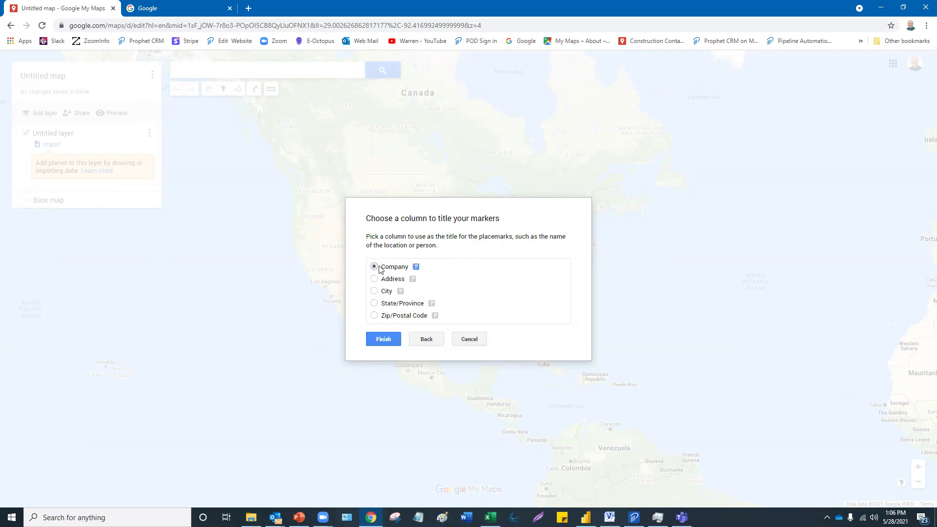
{"action": "left_click", "coordinate": [375, 292]}
{"action": "left_click", "coordinate": [375, 268]}
{"action": "left_click", "coordinate": [383, 340]}
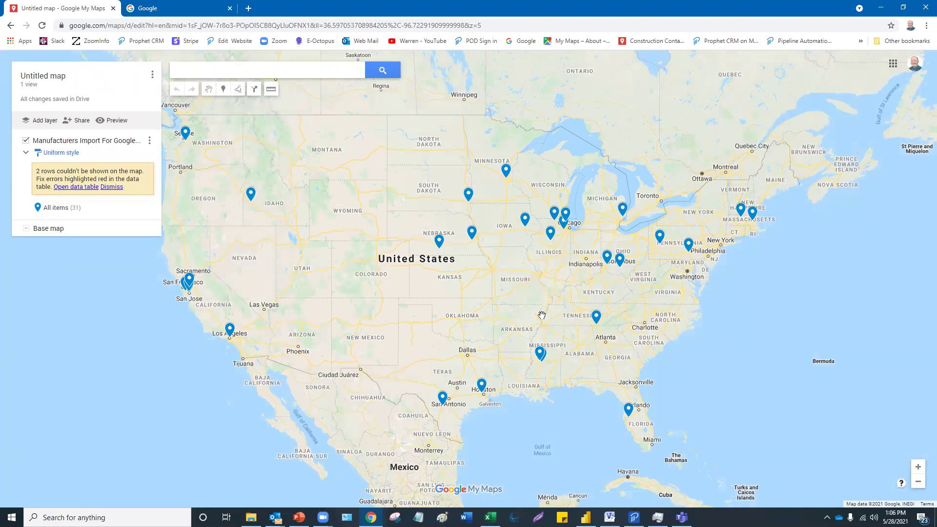
- Colour-group the placemarks by Company and label them with company names
{"action": "left_click", "coordinate": [70, 155]}
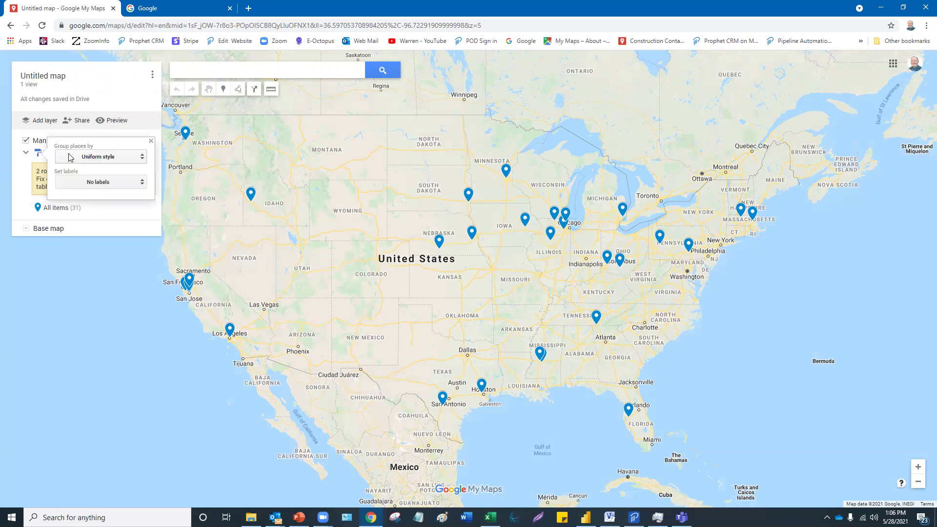
{"action": "left_click", "coordinate": [132, 164]}
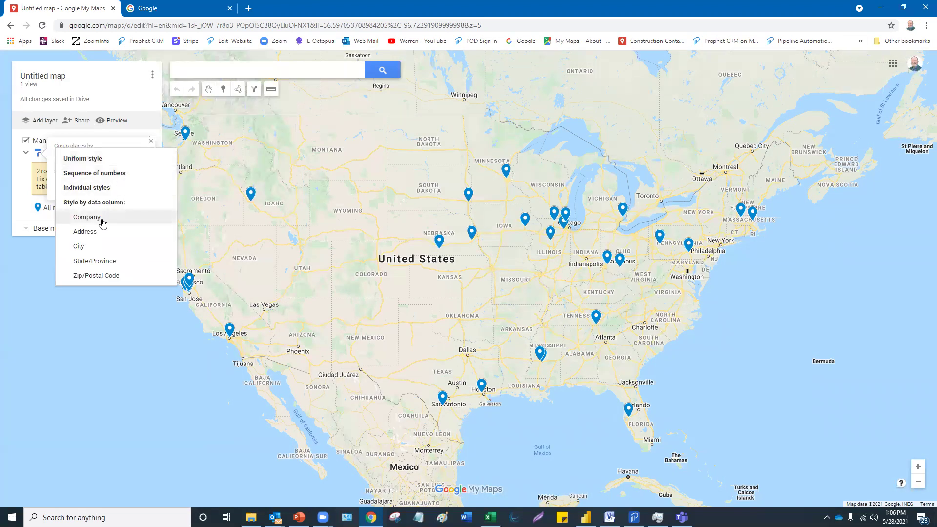
{"action": "left_click", "coordinate": [87, 217]}
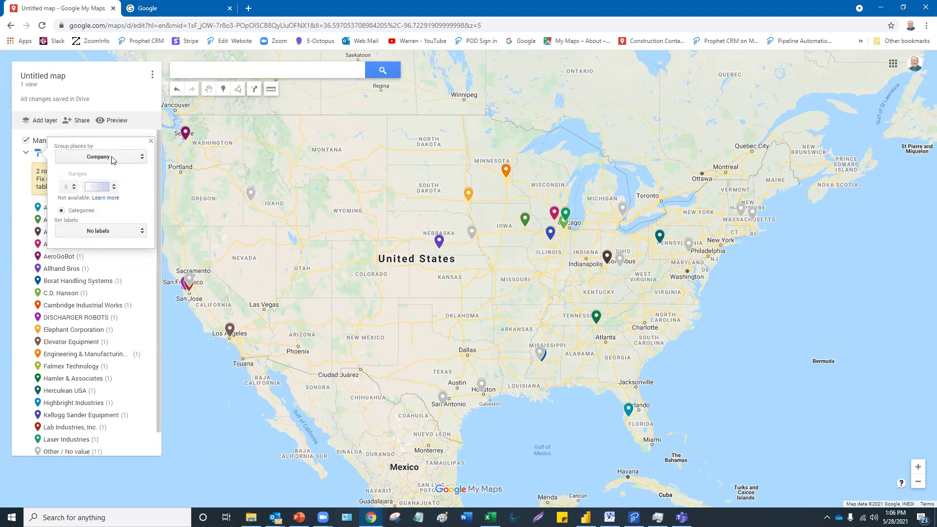
{"action": "left_click", "coordinate": [140, 232]}
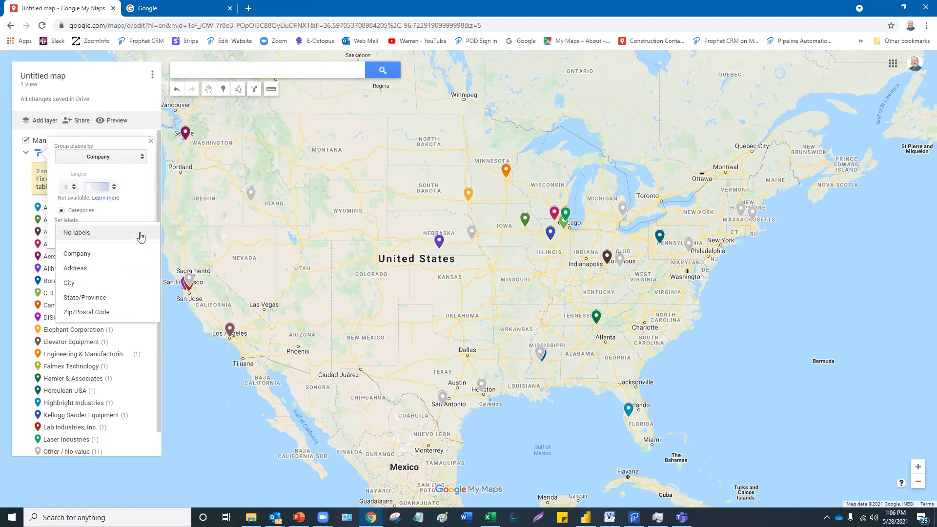
{"action": "left_click", "coordinate": [89, 257]}
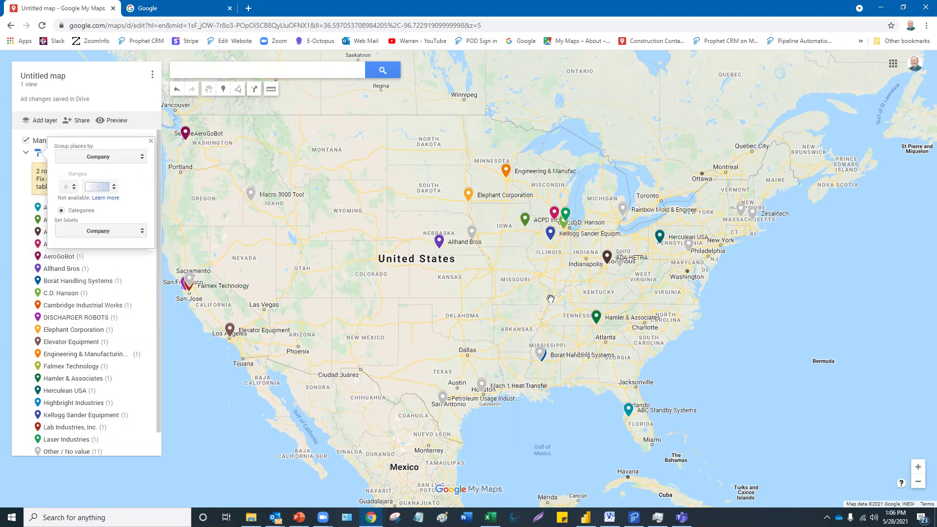
- Change the placemark labels from company names to State/Province
{"action": "left_click", "coordinate": [469, 269]}
{"action": "left_click", "coordinate": [267, 339]}
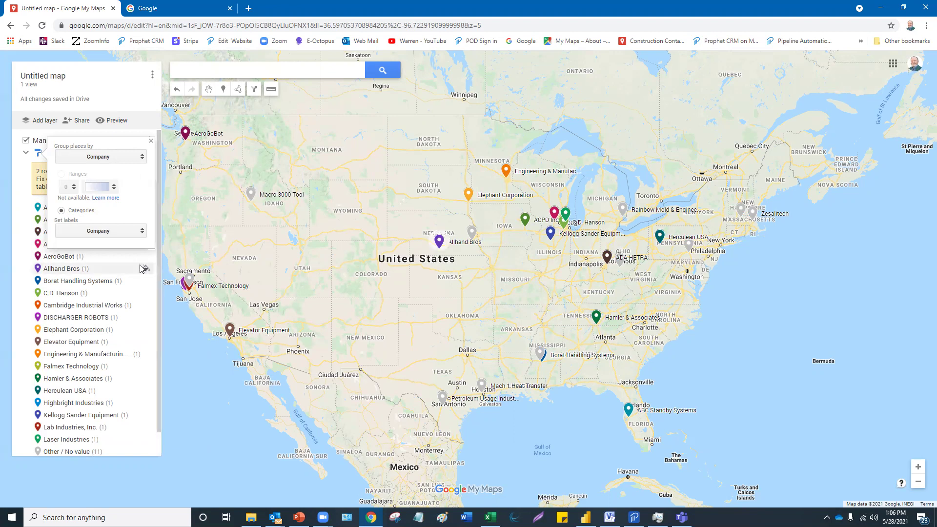
{"action": "left_click", "coordinate": [143, 233]}
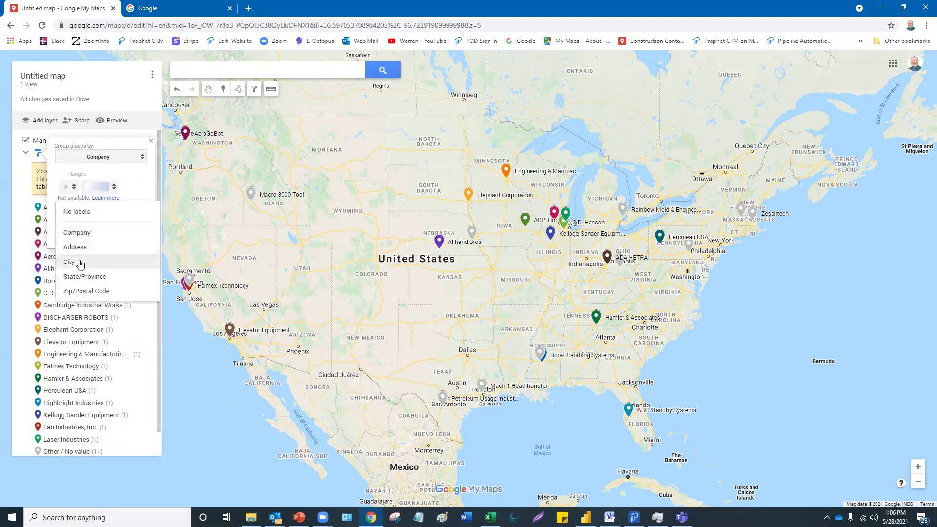
{"action": "left_click", "coordinate": [85, 277]}
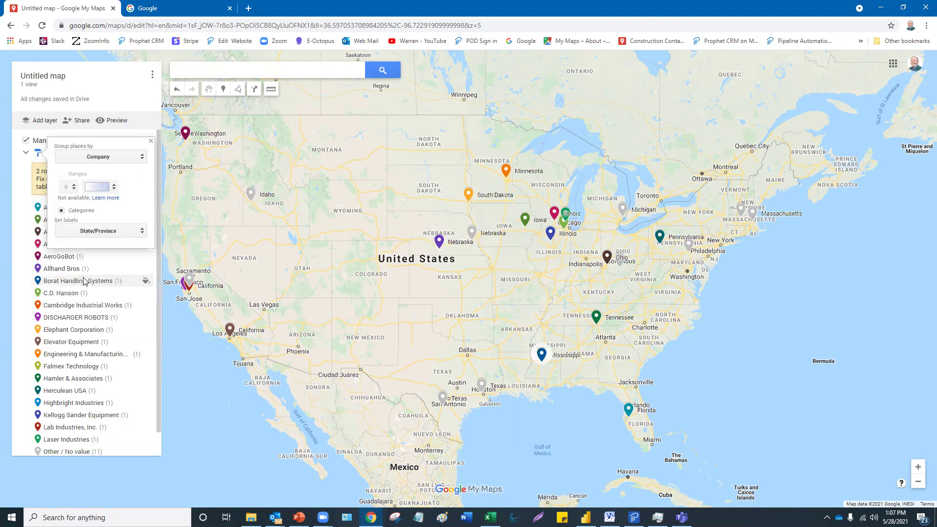
{"action": "left_click", "coordinate": [129, 158]}
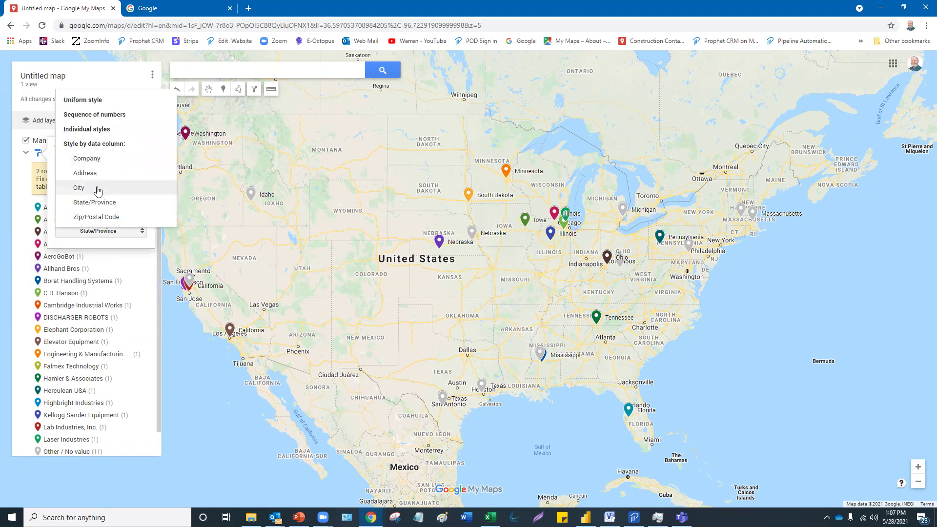
- Colour-group the placemarks by State/Province, briefly zooming the page in and back out
{"action": "left_click", "coordinate": [141, 205]}
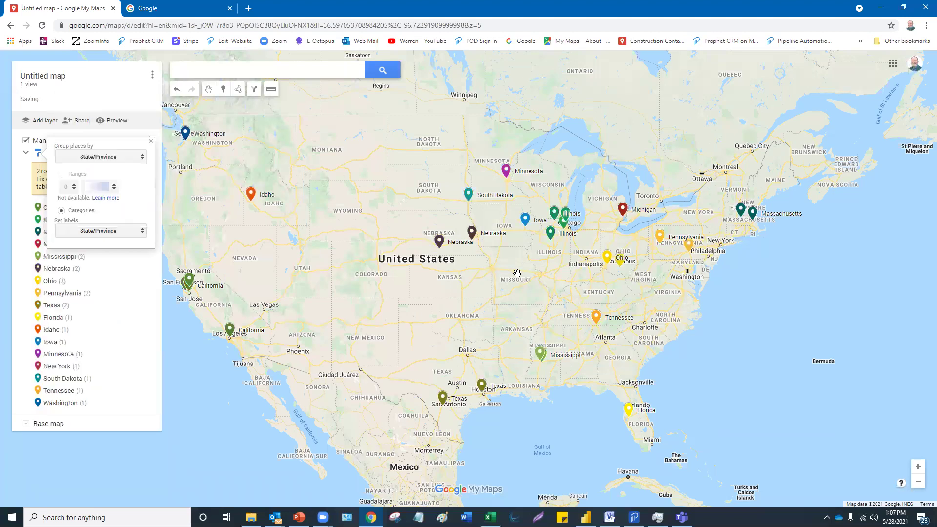
{"action": "key", "text": "ctrl+plus"}
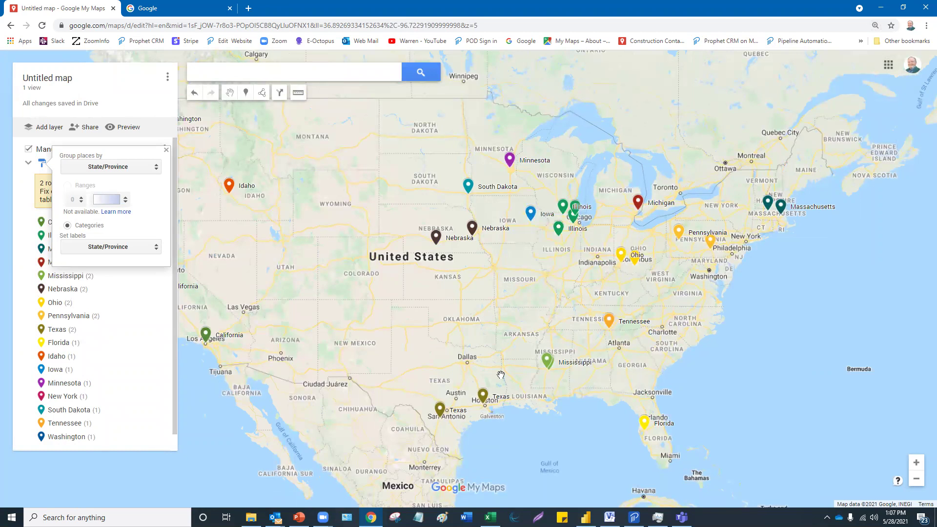
{"action": "key", "text": "ctrl+minus"}
{"action": "key", "text": "ctrl+minus"}
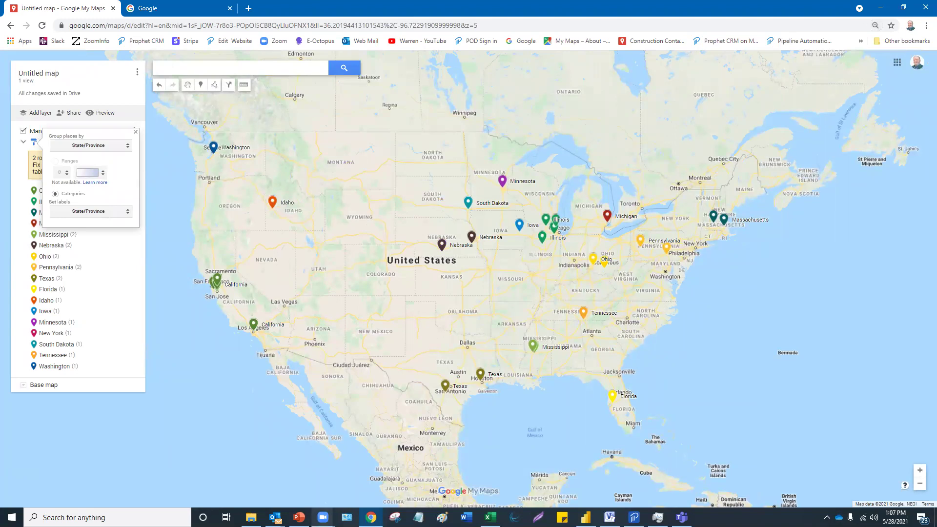
- Return to PowerPoint at title slide 1, 'How to Import Contacts Into Google Maps'
{"action": "left_click", "coordinate": [298, 518]}
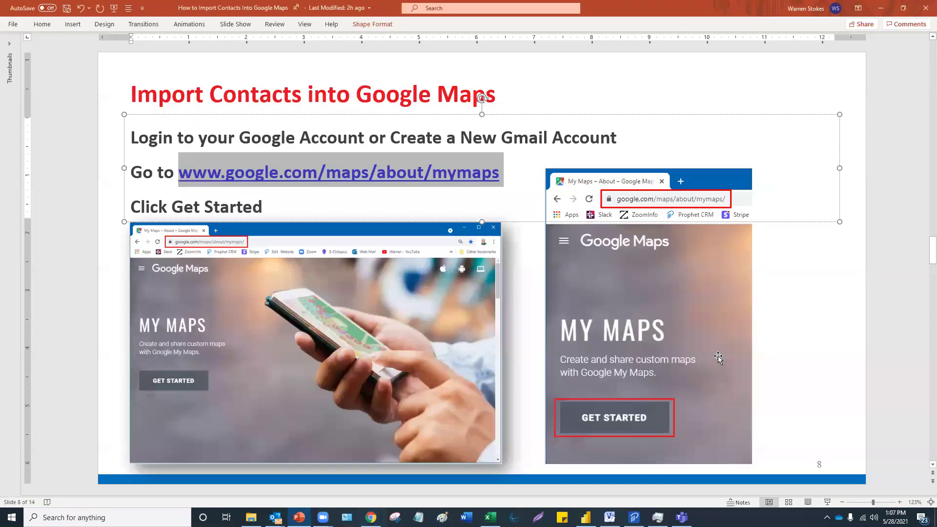
{"action": "left_click", "coordinate": [817, 372]}
{"action": "scroll", "coordinate": [818, 371], "scroll_direction": "up", "scroll_amount": 7}
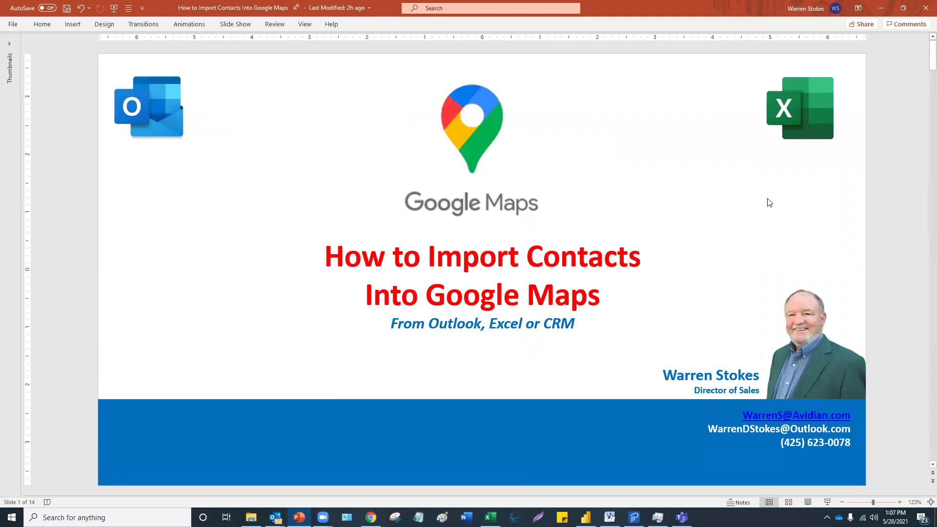